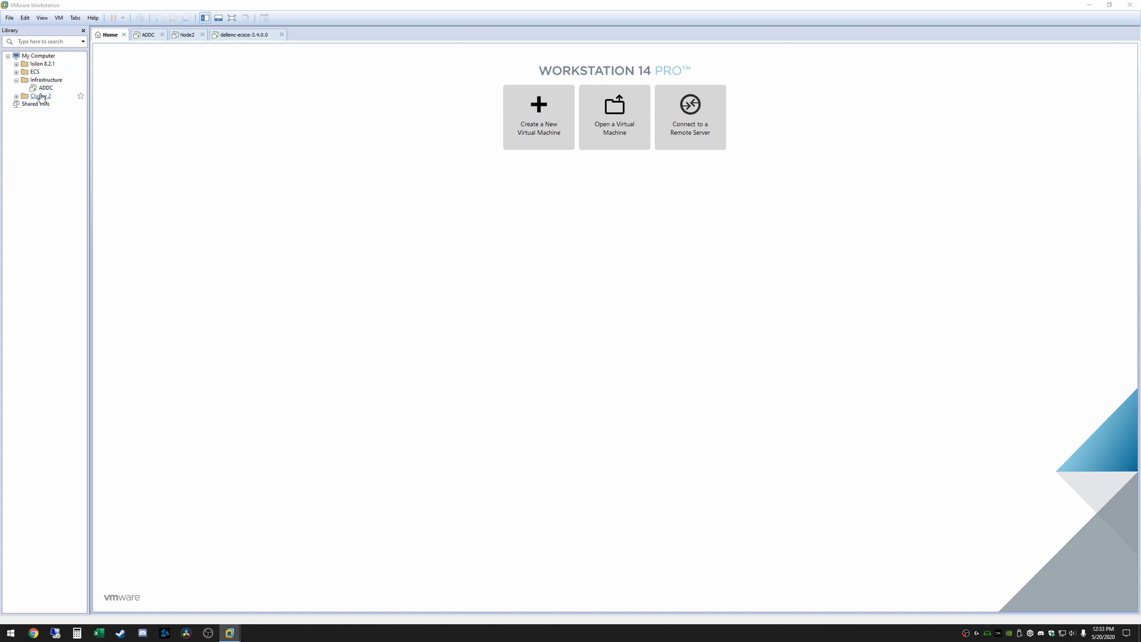
# Move the Windows Server 2019 ISO file away from the desktop's corner and return to the VMware Workstation Home page
pyautogui.click(1089, 5)
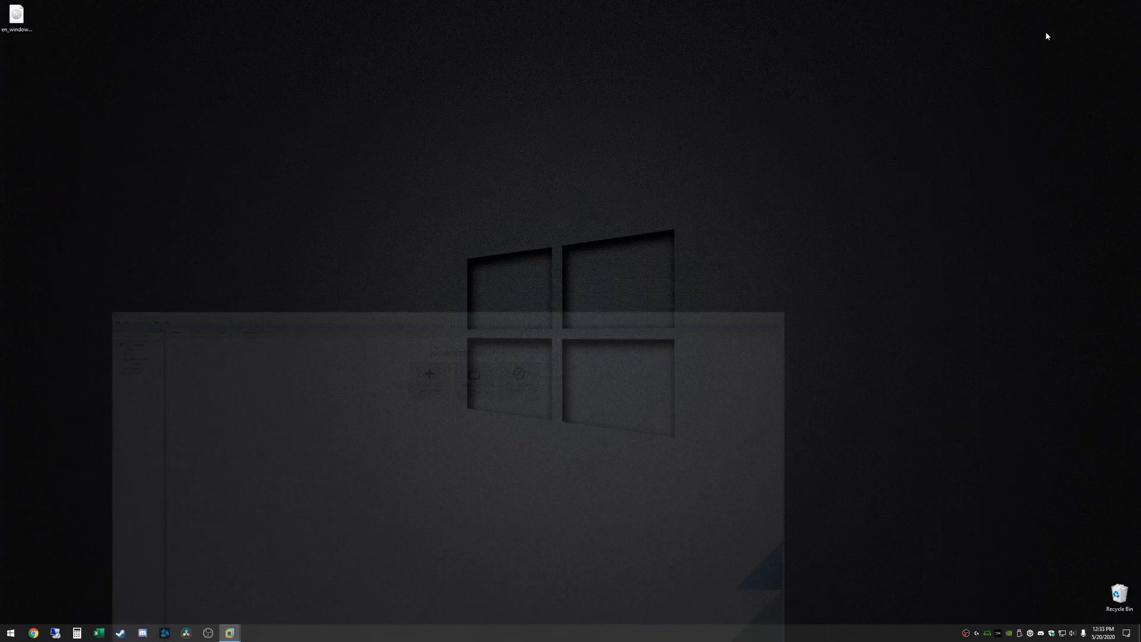
pyautogui.moveTo(17, 17); pyautogui.dragTo(119, 122)
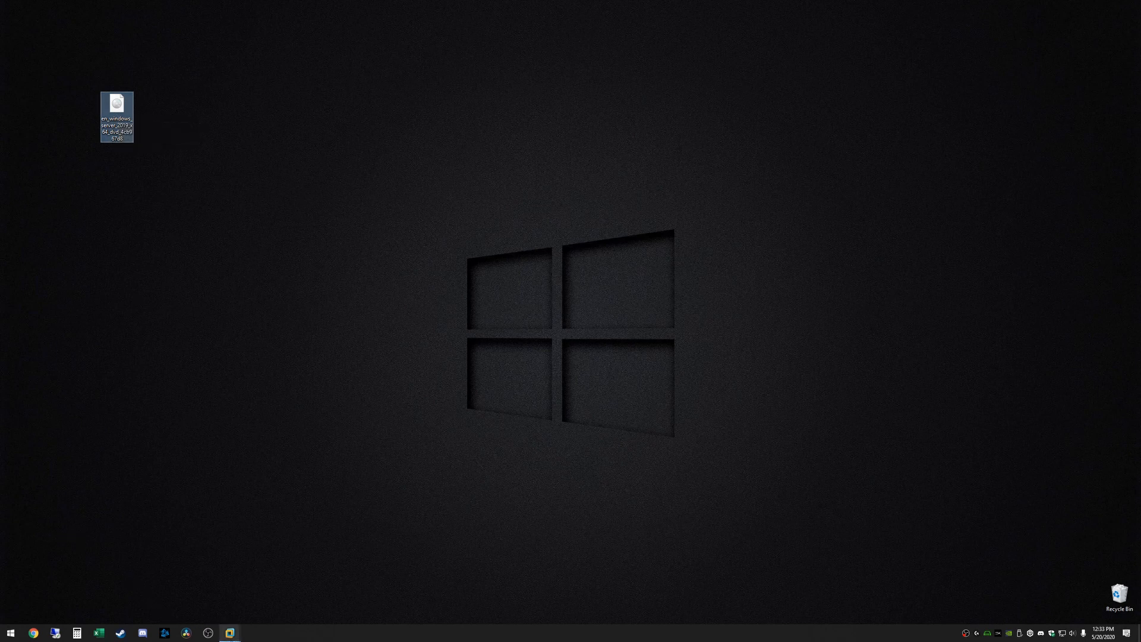
pyautogui.click(232, 636)
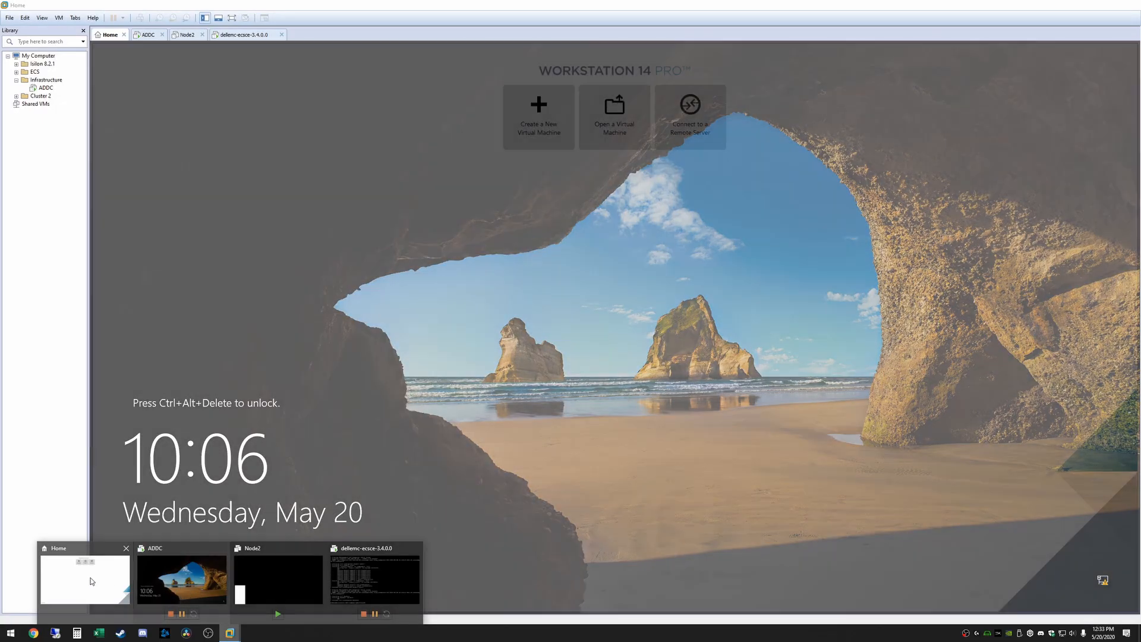
pyautogui.click(92, 581)
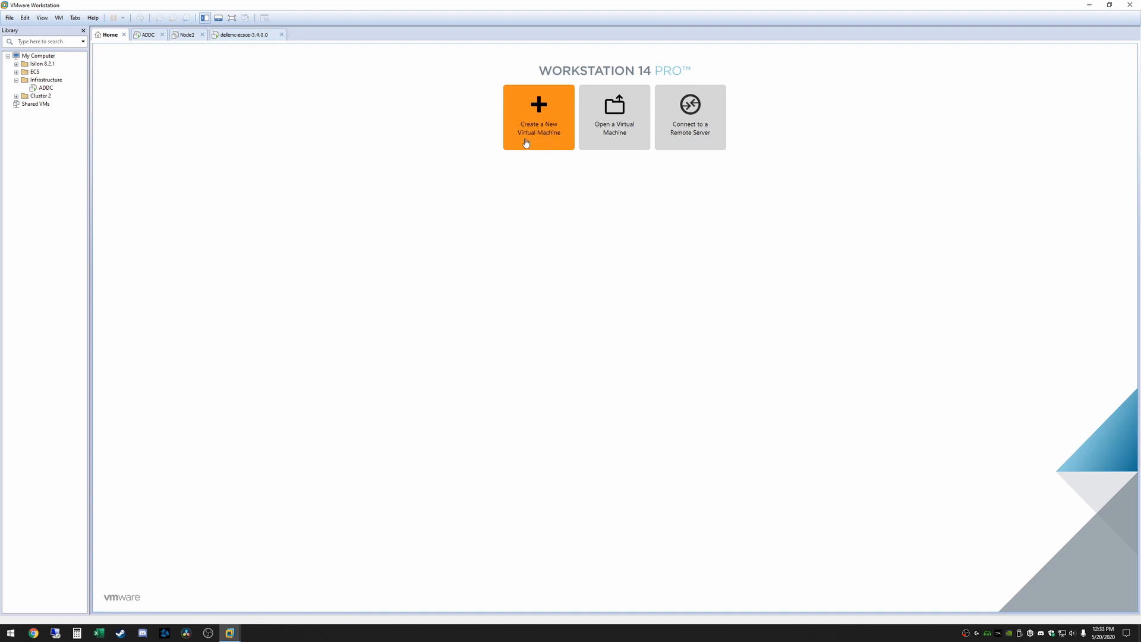
# Start a new virtual machine with the Typical configuration and use the Windows Server 2019 ISO as the installer disc image
pyautogui.click(10, 18)
pyautogui.moveTo(25, 17)
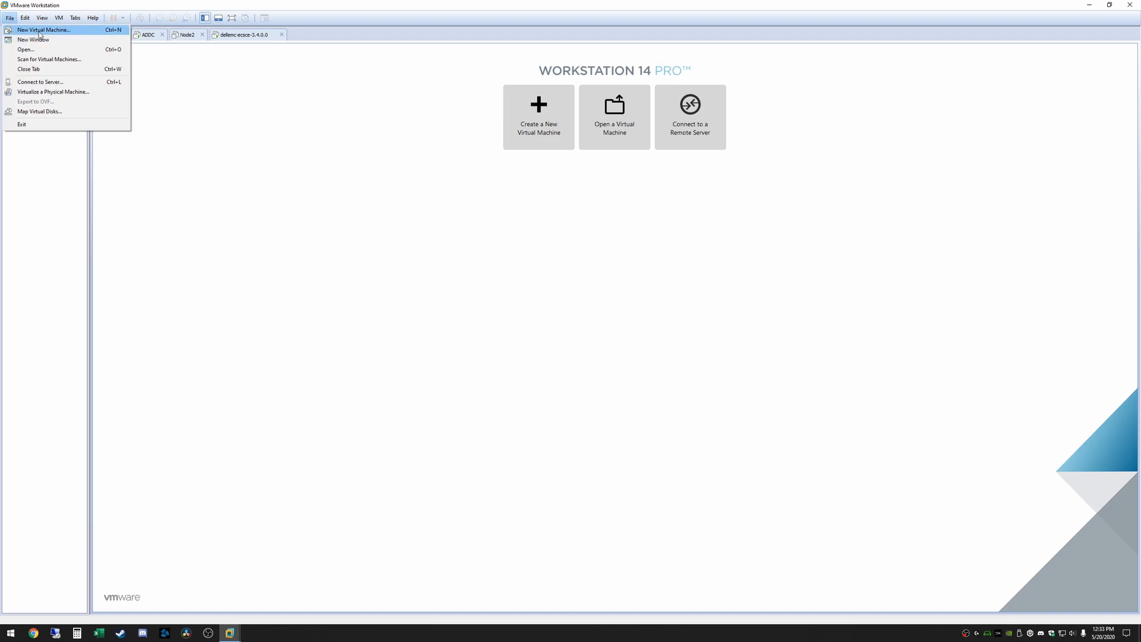
pyautogui.click(515, 118)
pyautogui.click(515, 119)
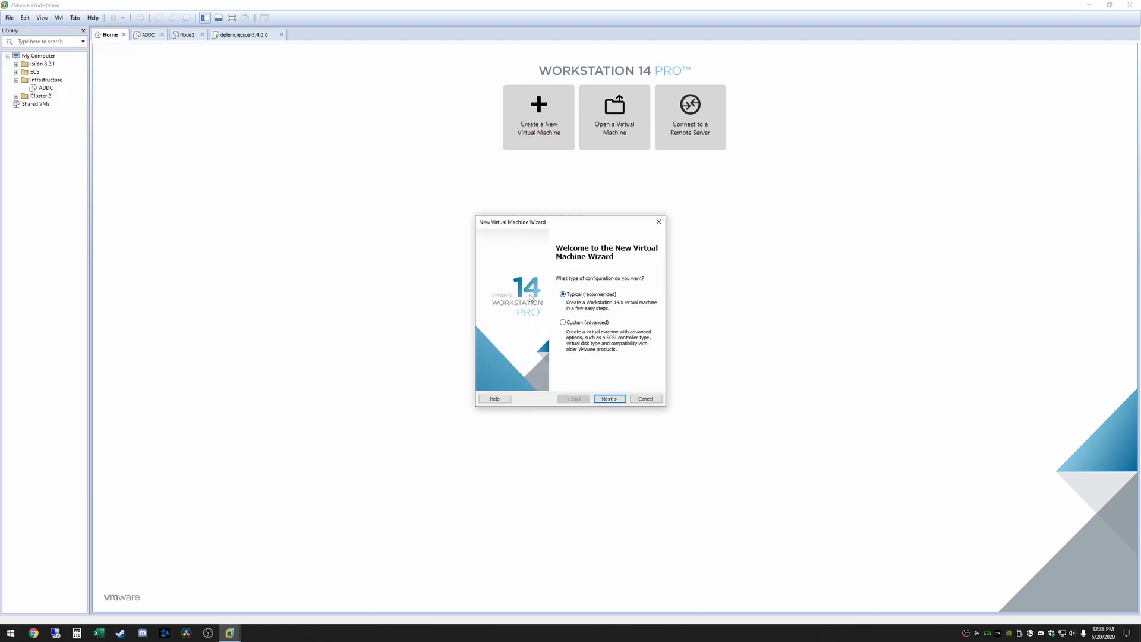
pyautogui.click(616, 400)
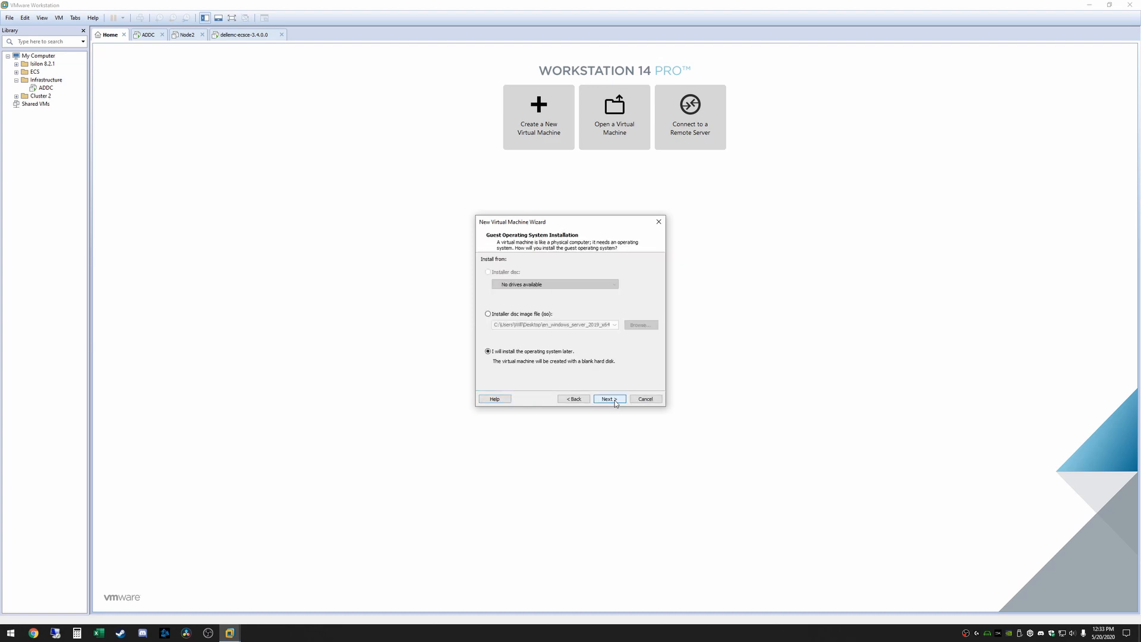
pyautogui.click(488, 315)
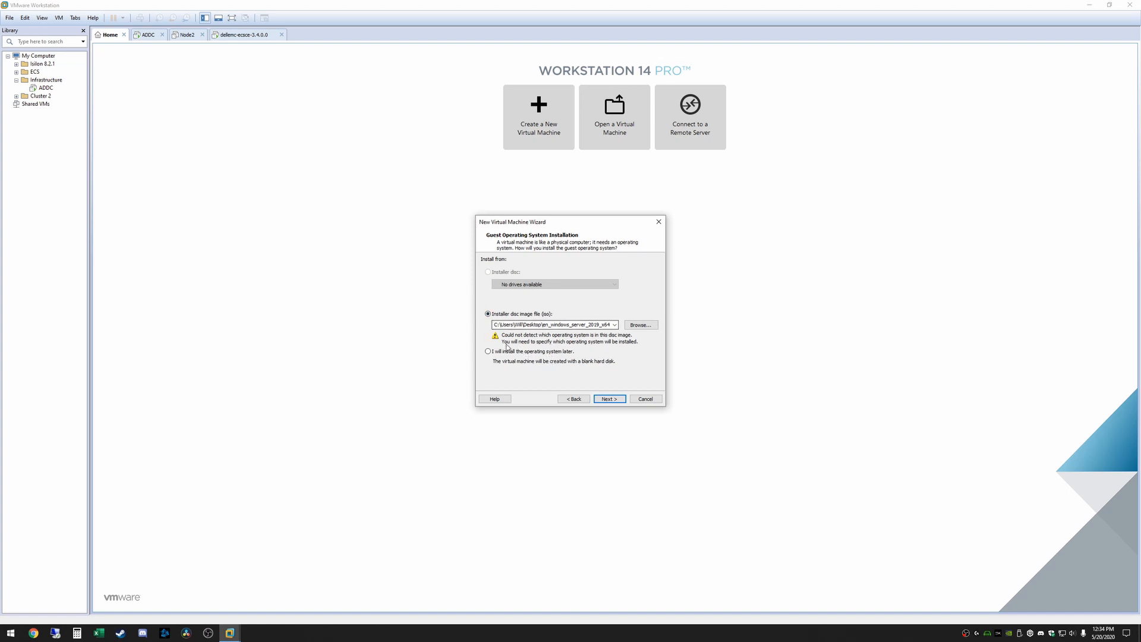
pyautogui.click(609, 400)
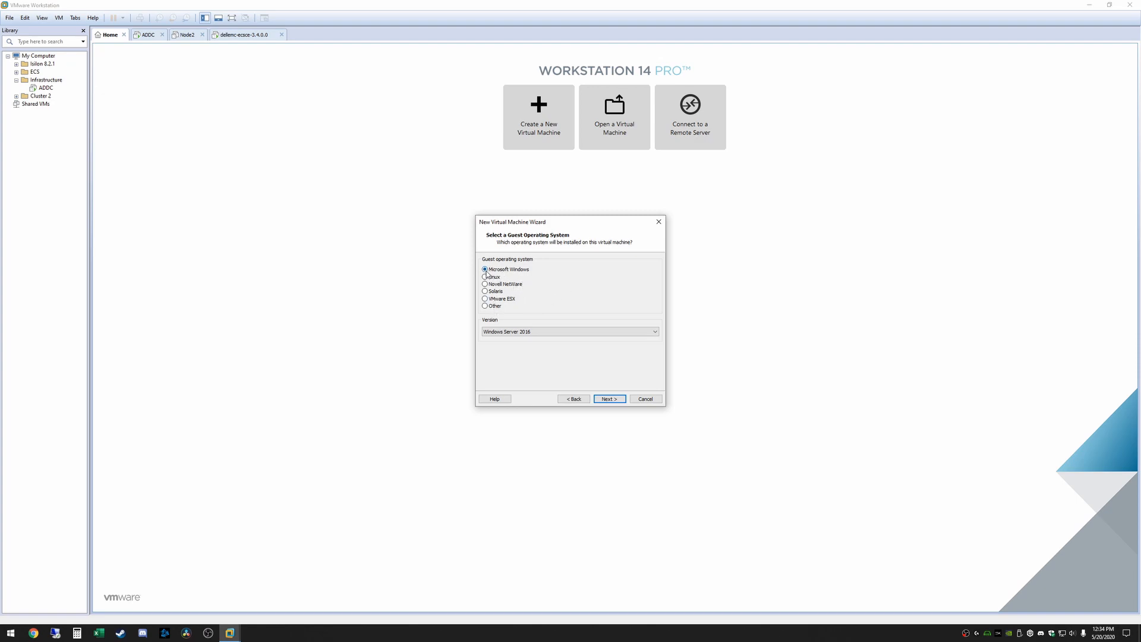
# Choose Microsoft Windows, version Windows Server 2016, as the guest operating system and continue
pyautogui.click(616, 333)
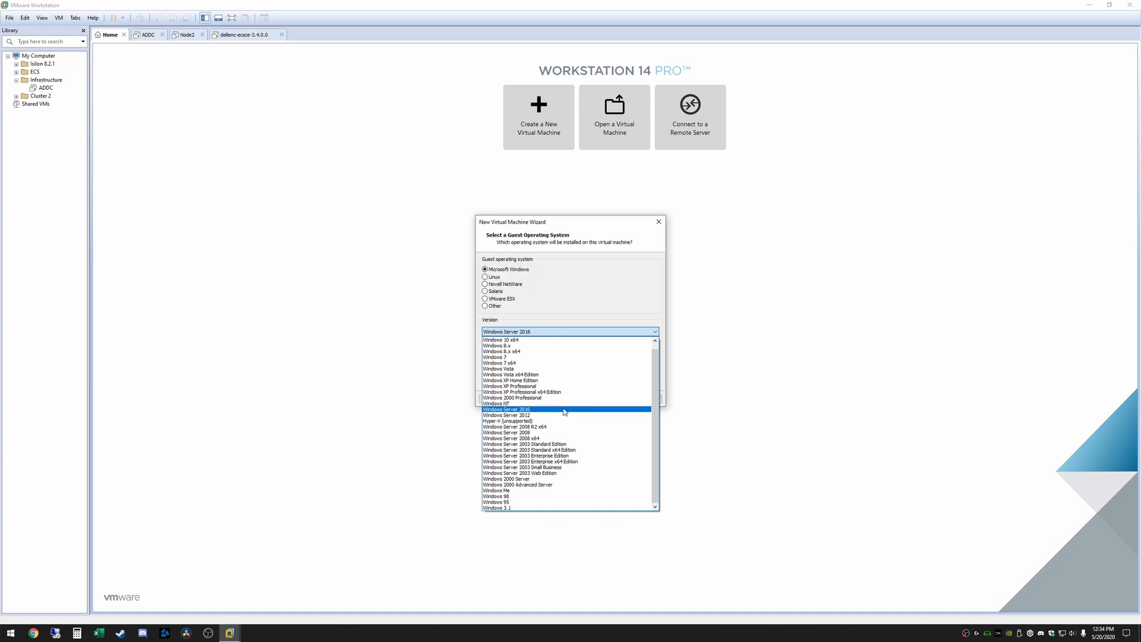
pyautogui.click(503, 410)
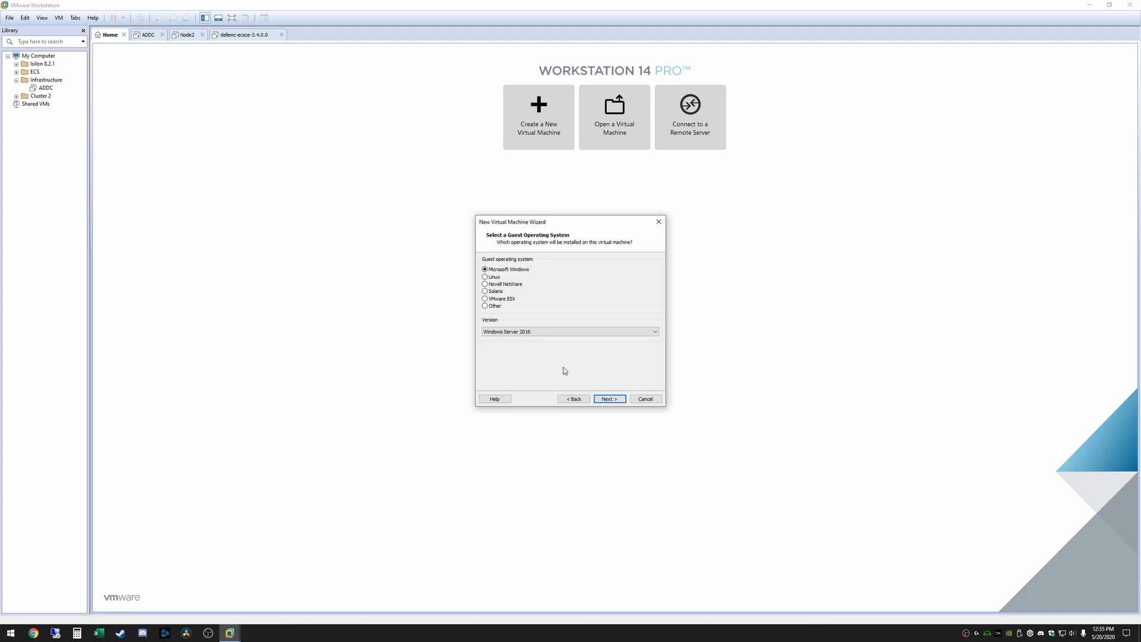
pyautogui.click(639, 333)
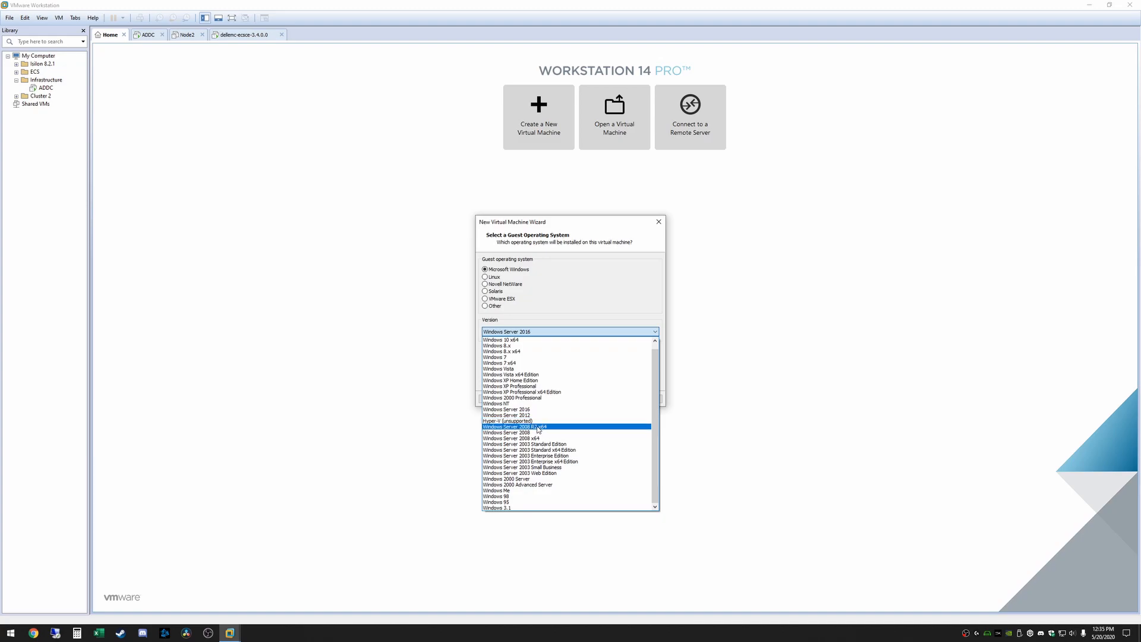
pyautogui.click(578, 260)
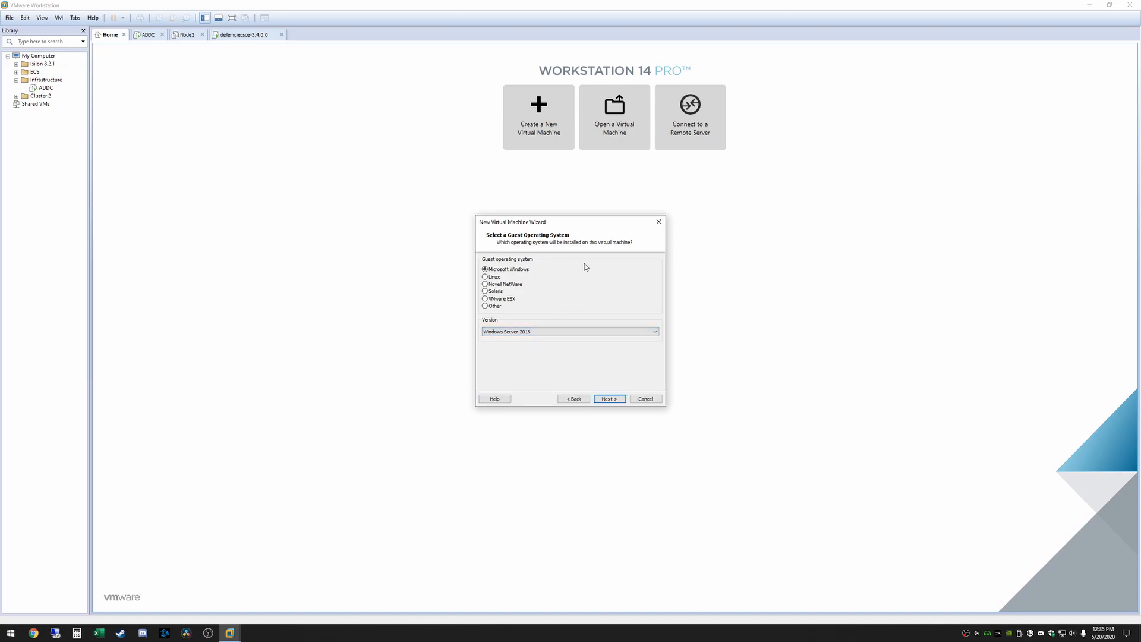
pyautogui.click(619, 400)
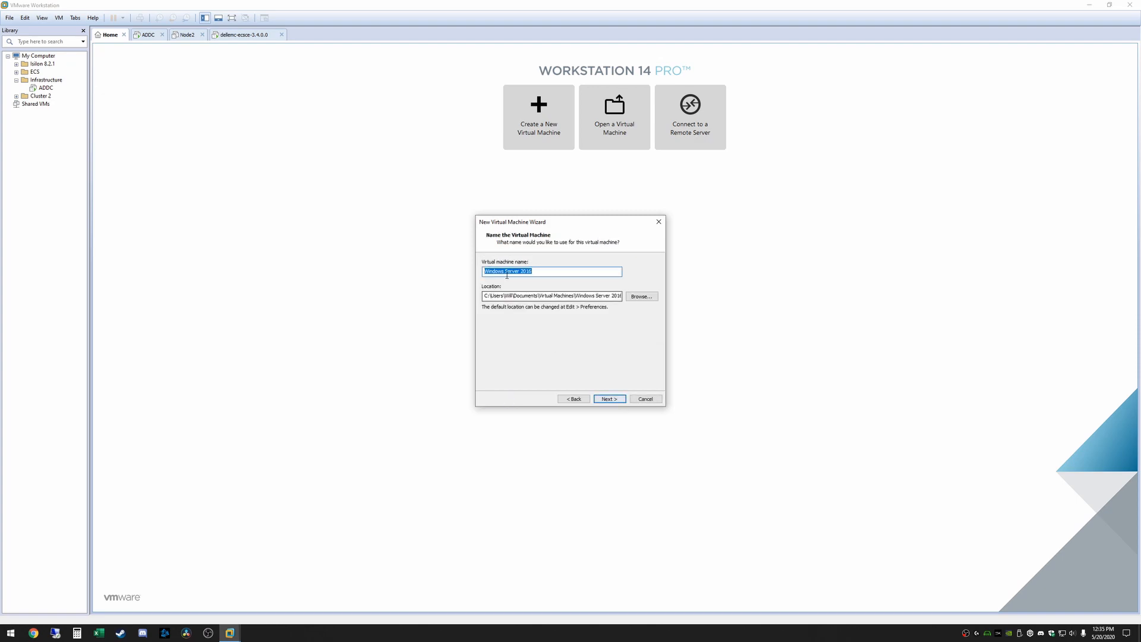
# Name the virtual machine Server 2019 and give it a 20 GB maximum disk size, split into multiple files
pyautogui.moveTo(550, 273); pyautogui.dragTo(431, 266)
pyautogui.write('Server 2019')
pyautogui.click(611, 399)
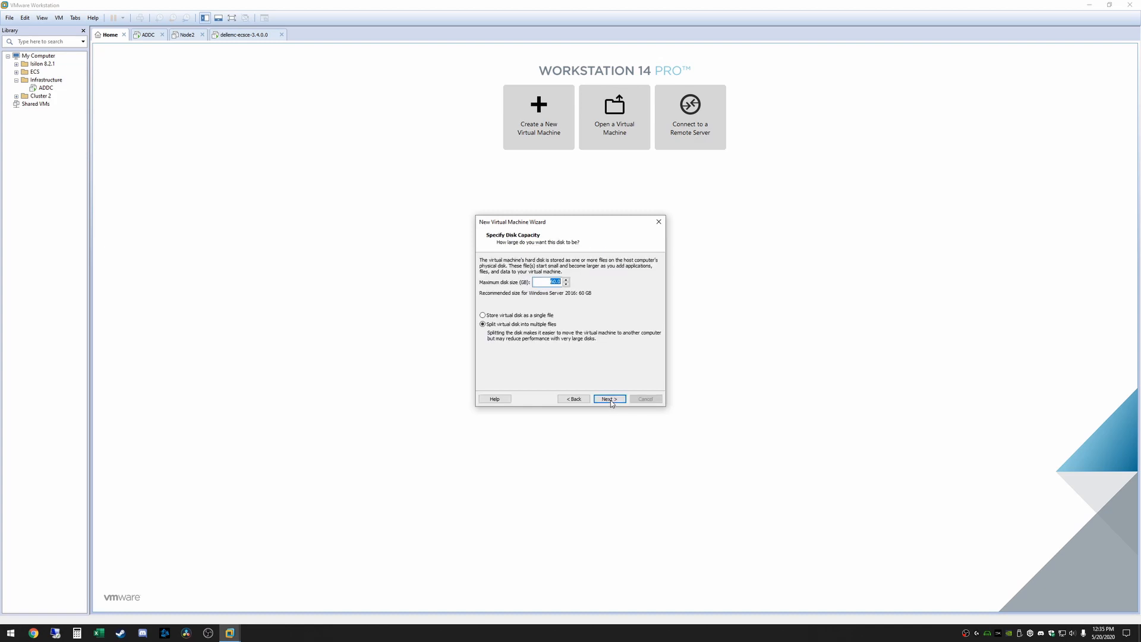
pyautogui.doubleClick(550, 282)
pyautogui.write('20')
pyautogui.click(610, 399)
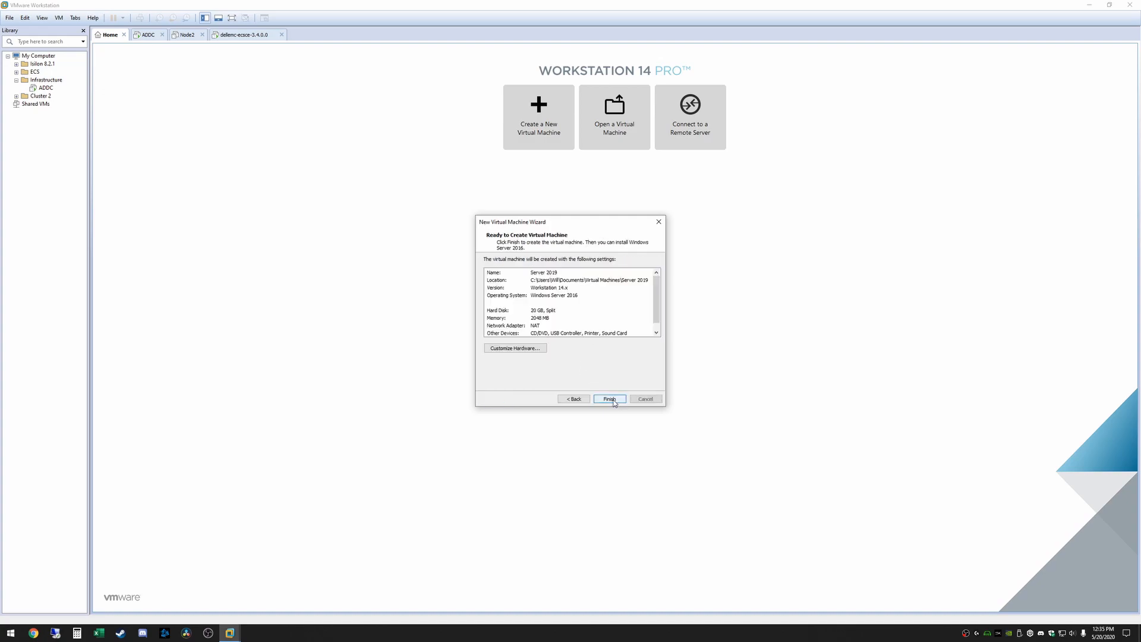
# Customize the hardware to 4096 MB of memory and finish creating the virtual machine
pyautogui.click(519, 349)
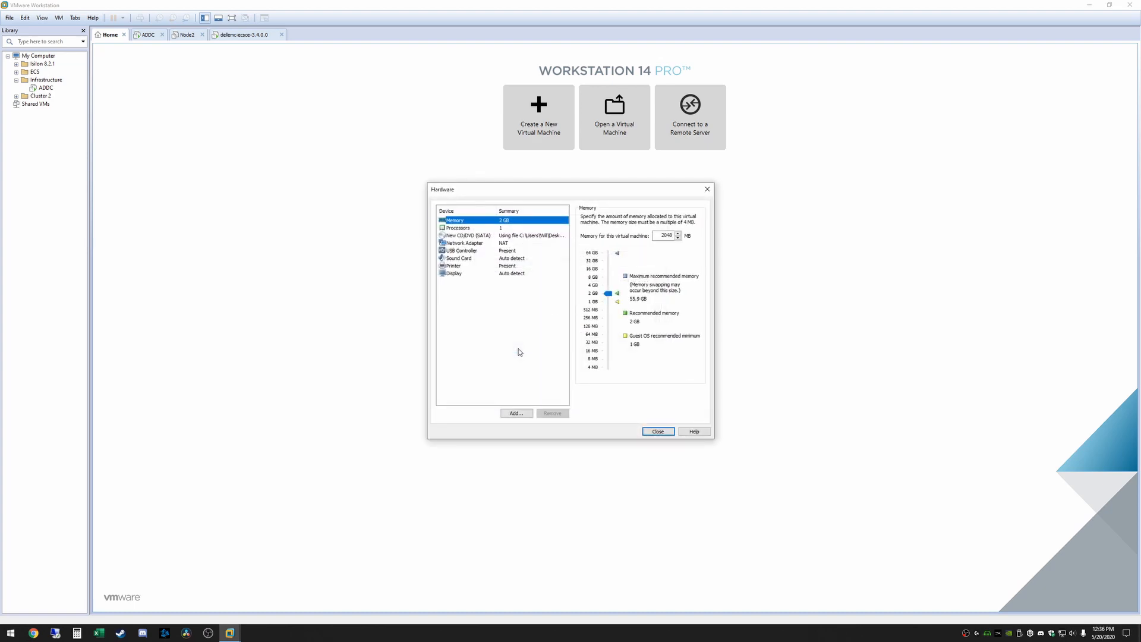
pyautogui.moveTo(608, 293); pyautogui.dragTo(608, 289)
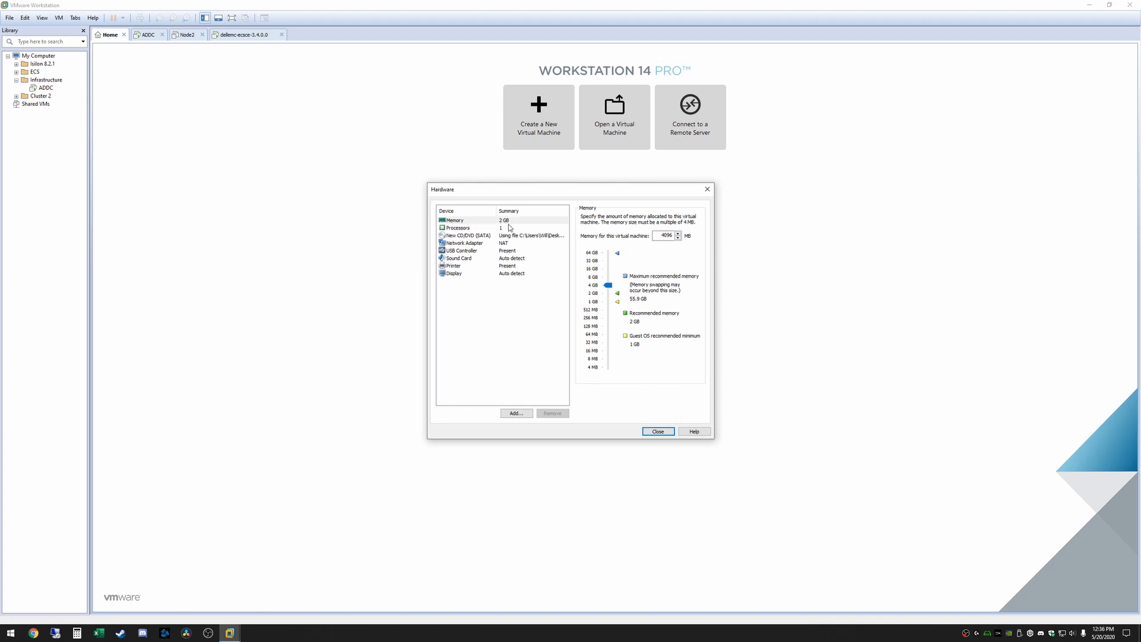
pyautogui.click(474, 245)
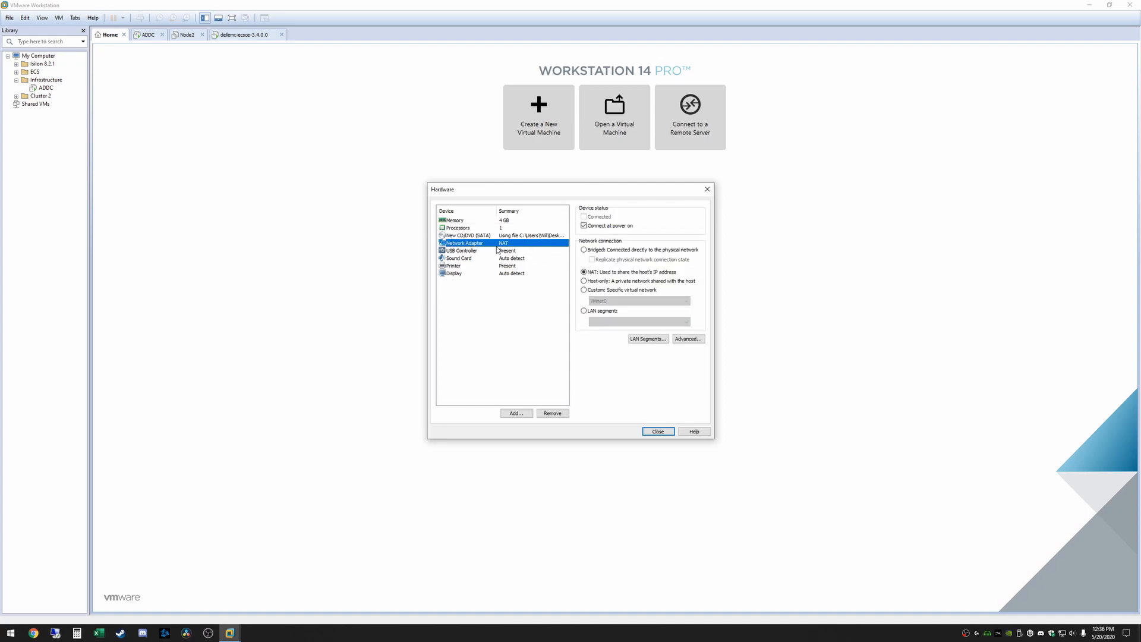
pyautogui.click(470, 228)
pyautogui.click(473, 221)
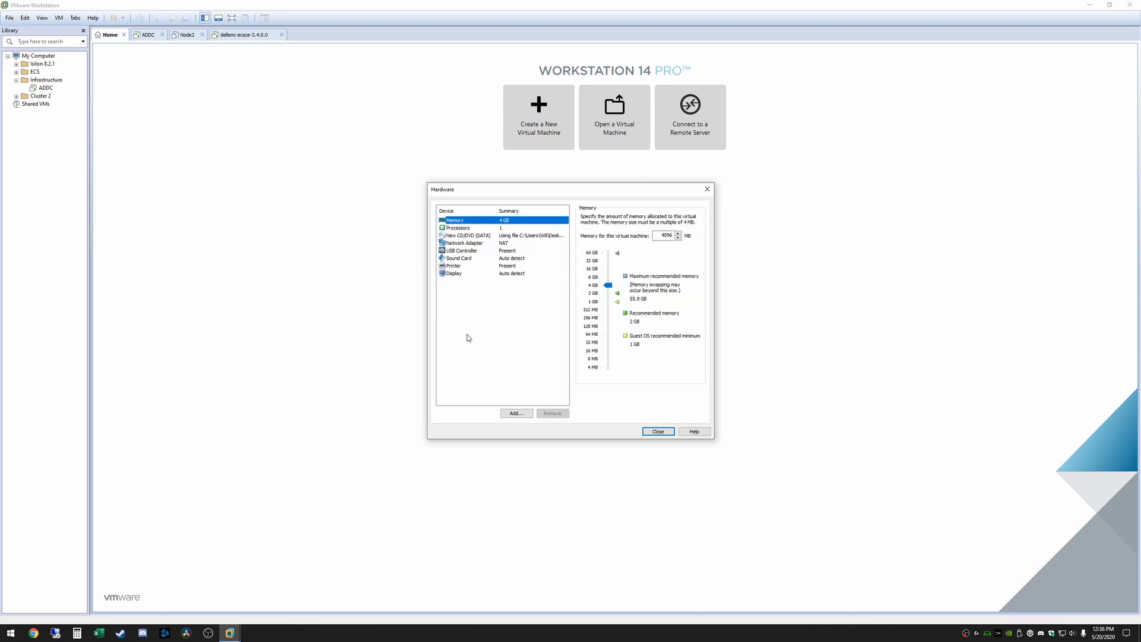
pyautogui.click(659, 432)
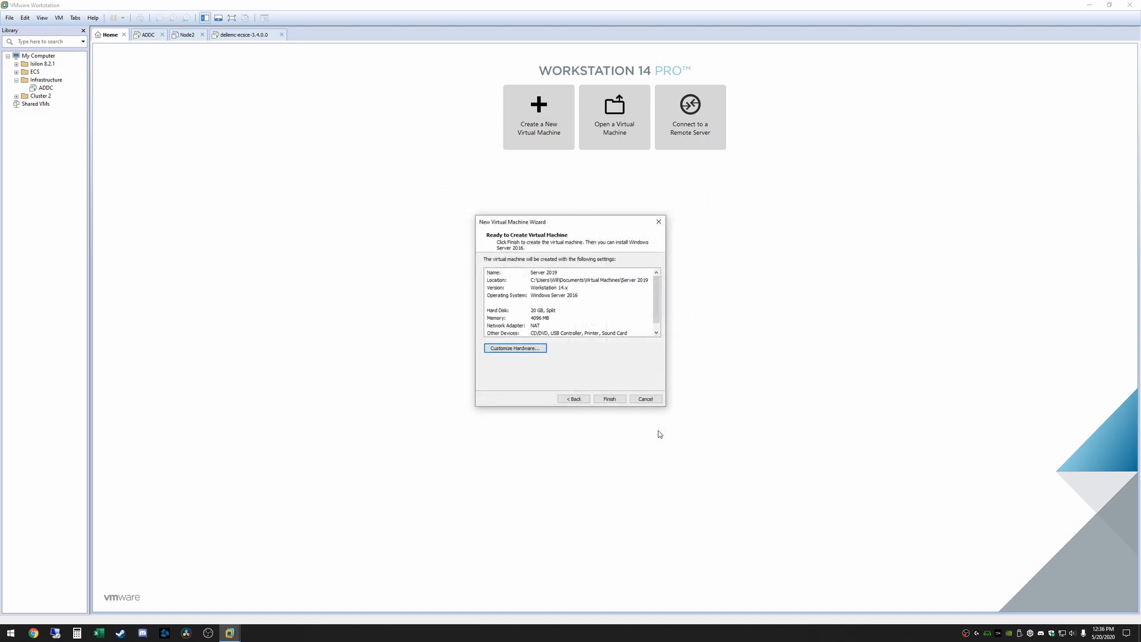
pyautogui.click(615, 400)
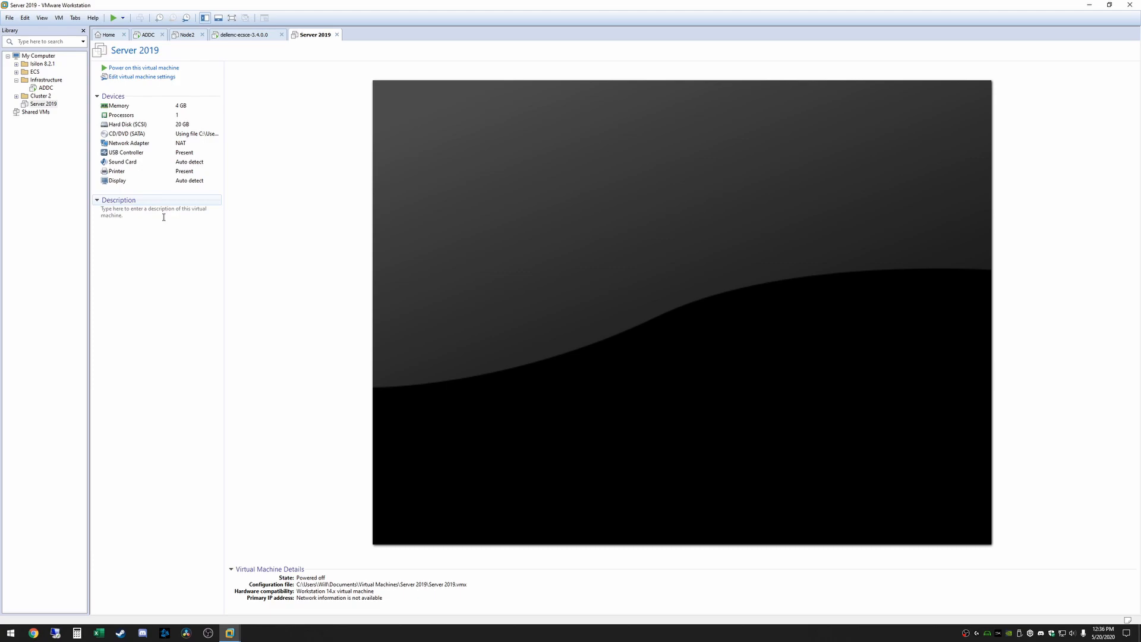
# Power on the Server 2019 virtual machine and boot it from the virtual CD drive
pyautogui.click(163, 68)
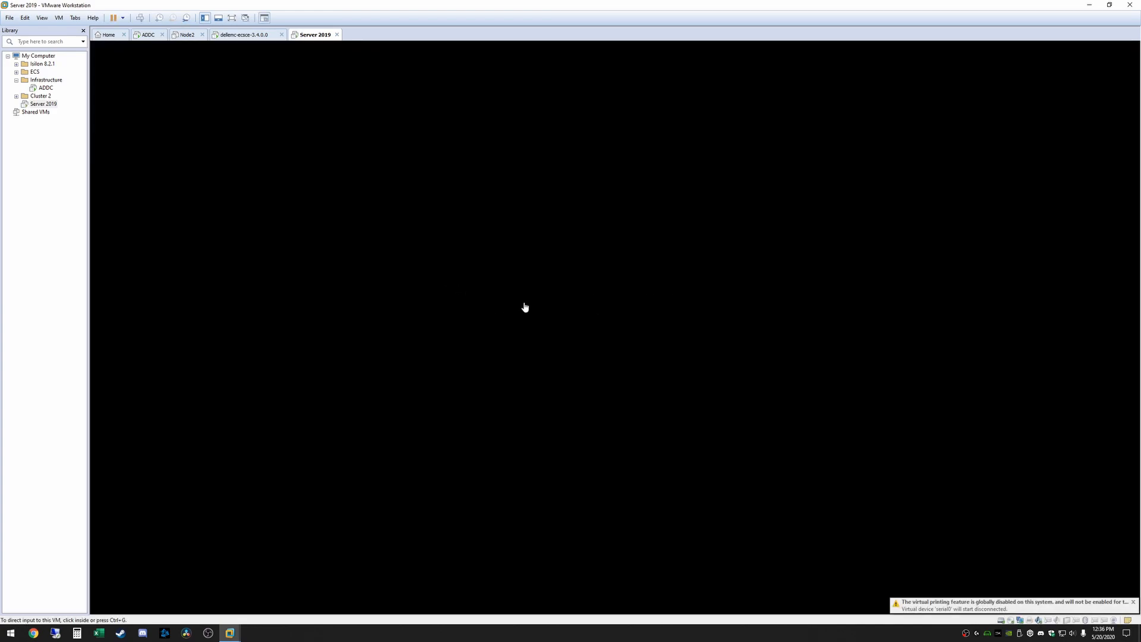
pyautogui.click(595, 314)
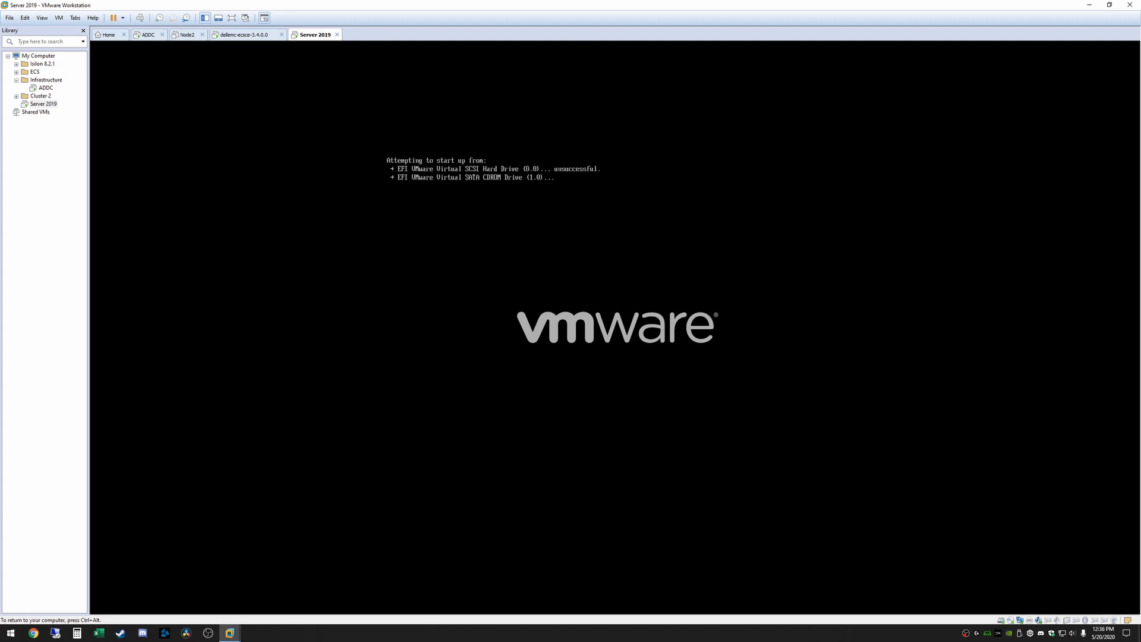
pyautogui.press('Return')
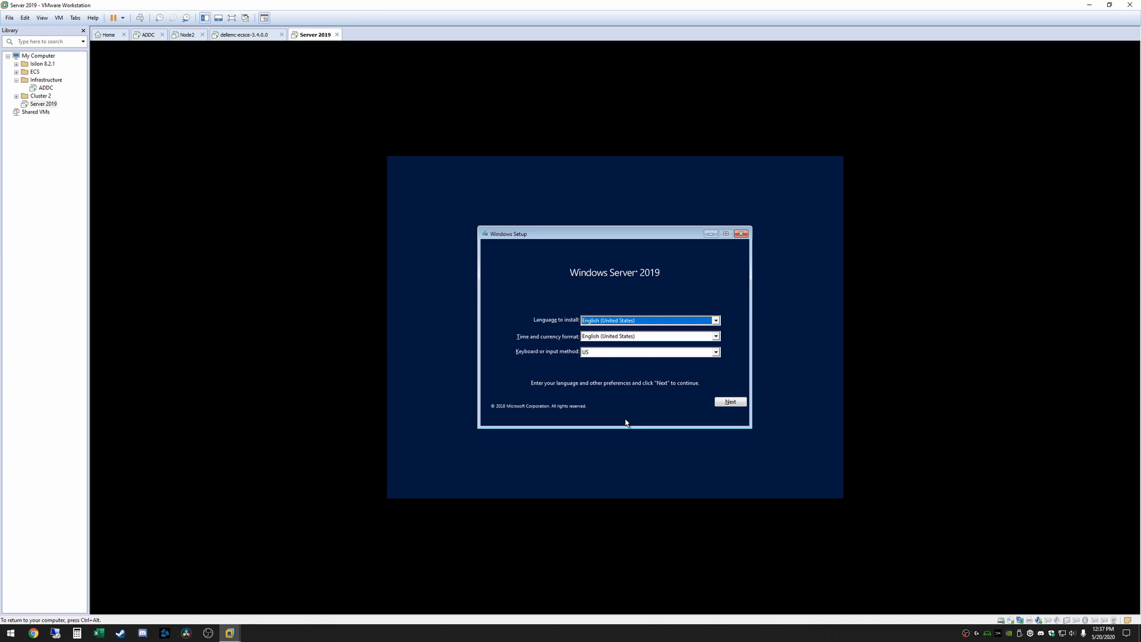
# Start the Windows Server 2019 installation with English (United States) and the US keyboard, and skip the product key
pyautogui.click(734, 403)
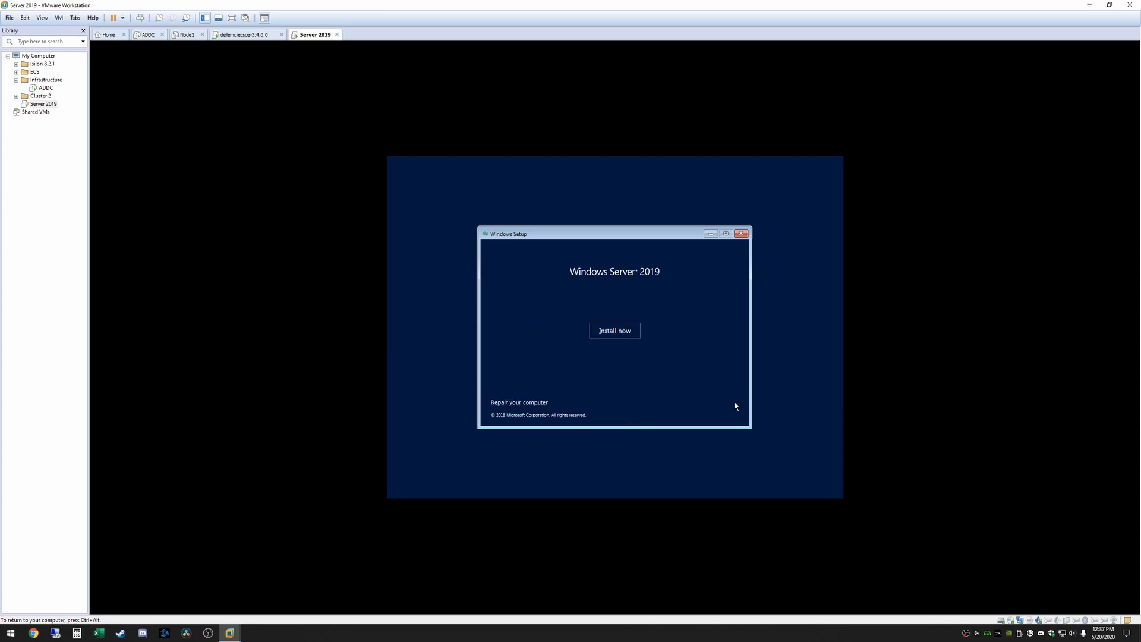
pyautogui.click(616, 331)
pyautogui.hotkey('ctrl', 'alt')
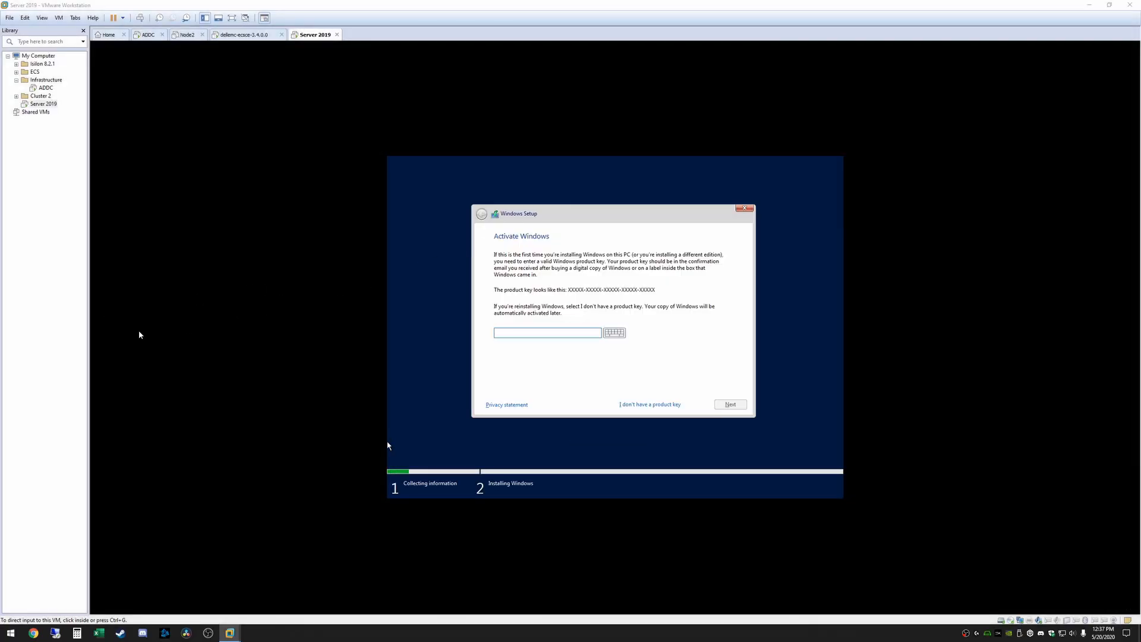
pyautogui.click(544, 336)
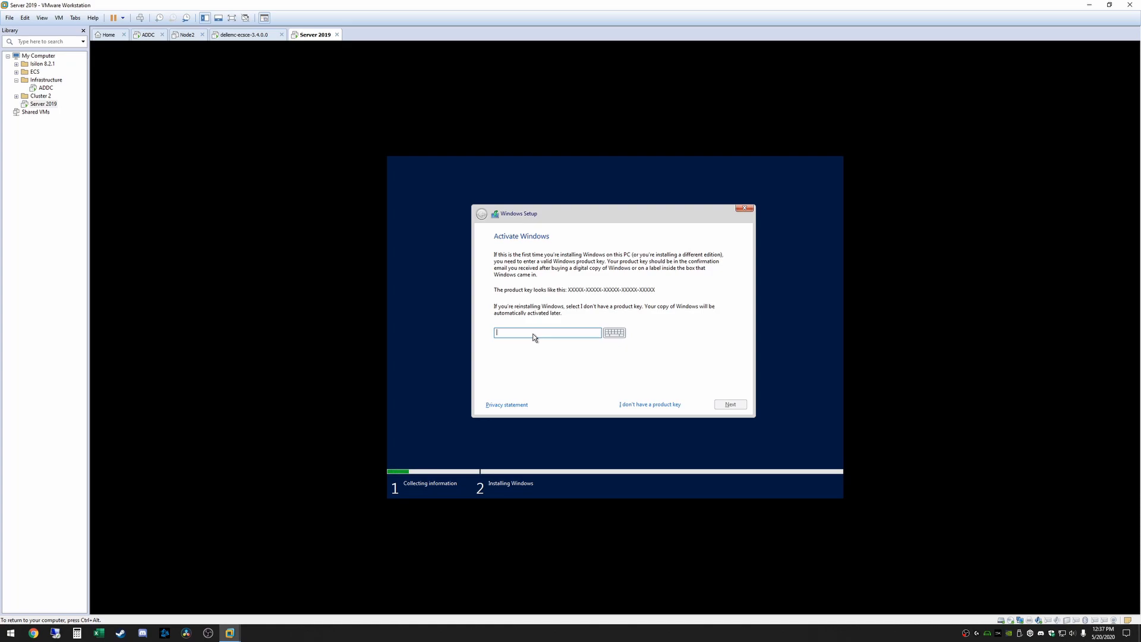
pyautogui.click(650, 404)
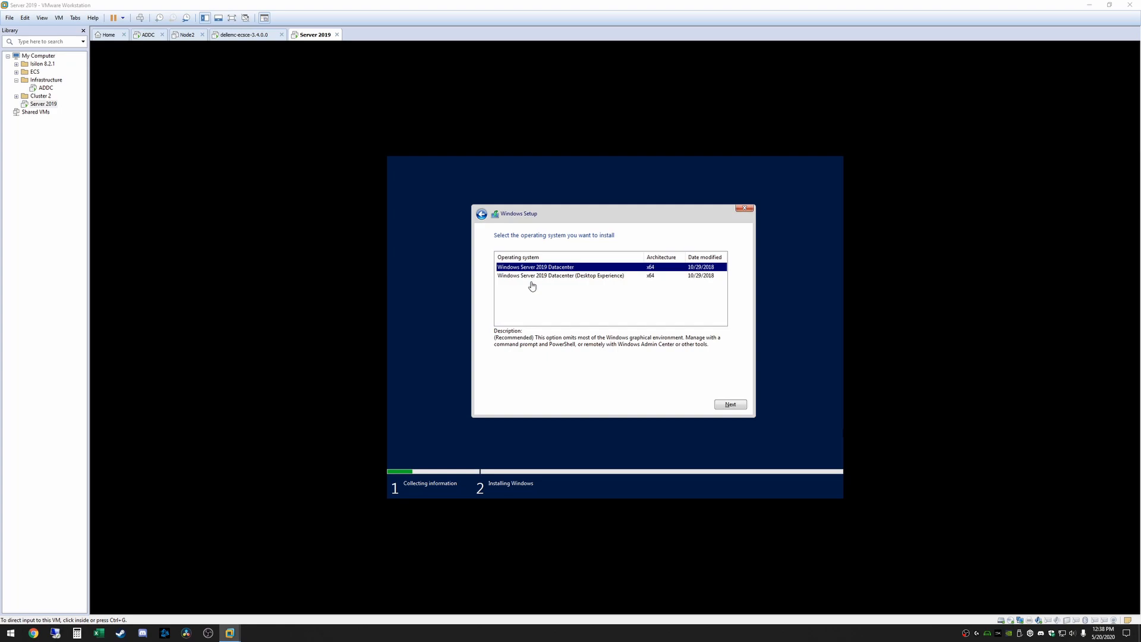
# Compare the two edition descriptions and choose Windows Server 2019 Datacenter (Desktop Experience) as the operating system to install
pyautogui.click(572, 280)
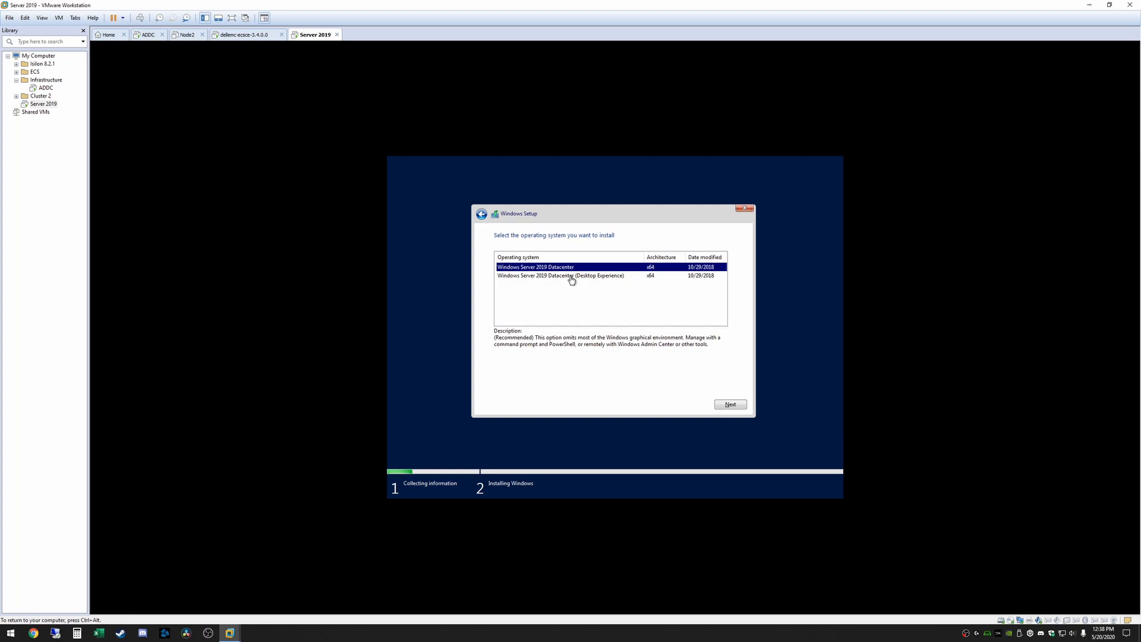
pyautogui.click(571, 279)
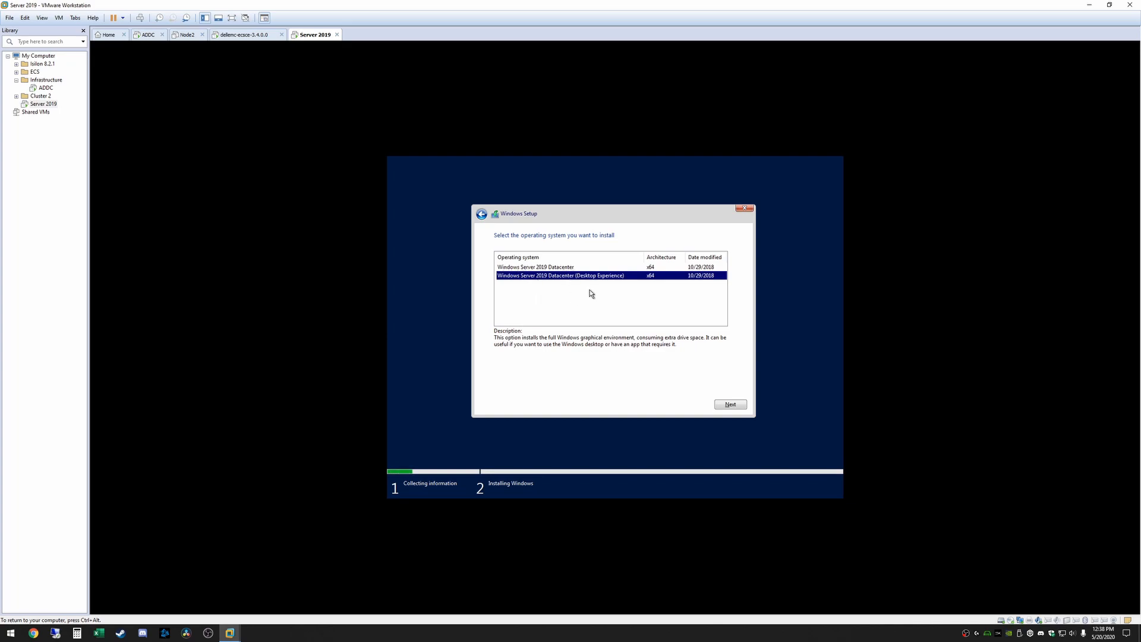
pyautogui.click(525, 267)
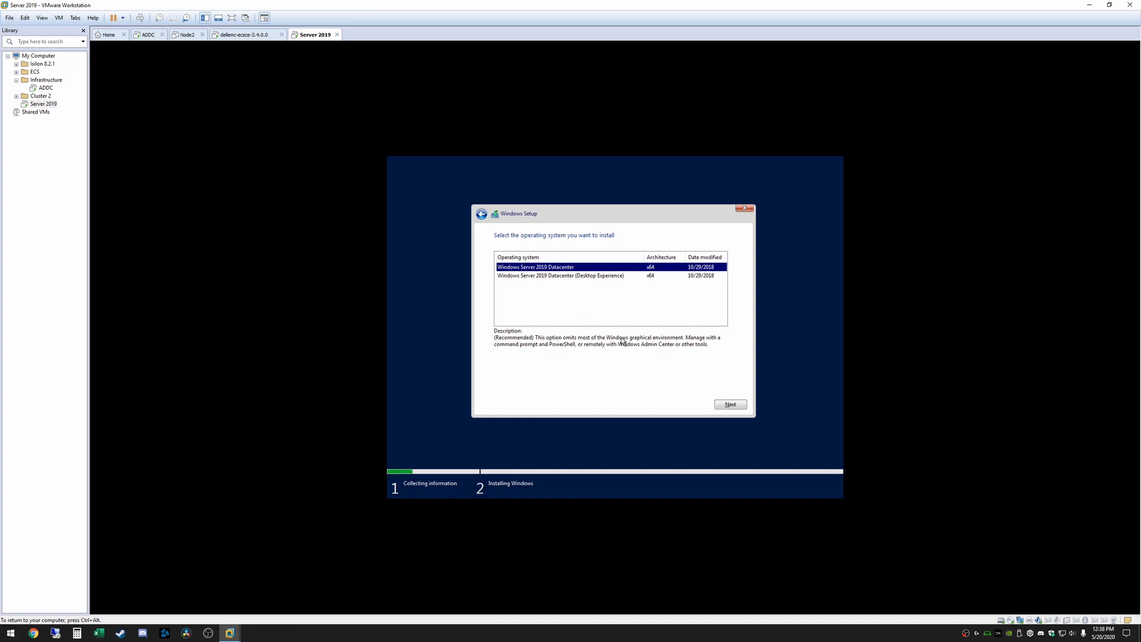
pyautogui.click(569, 277)
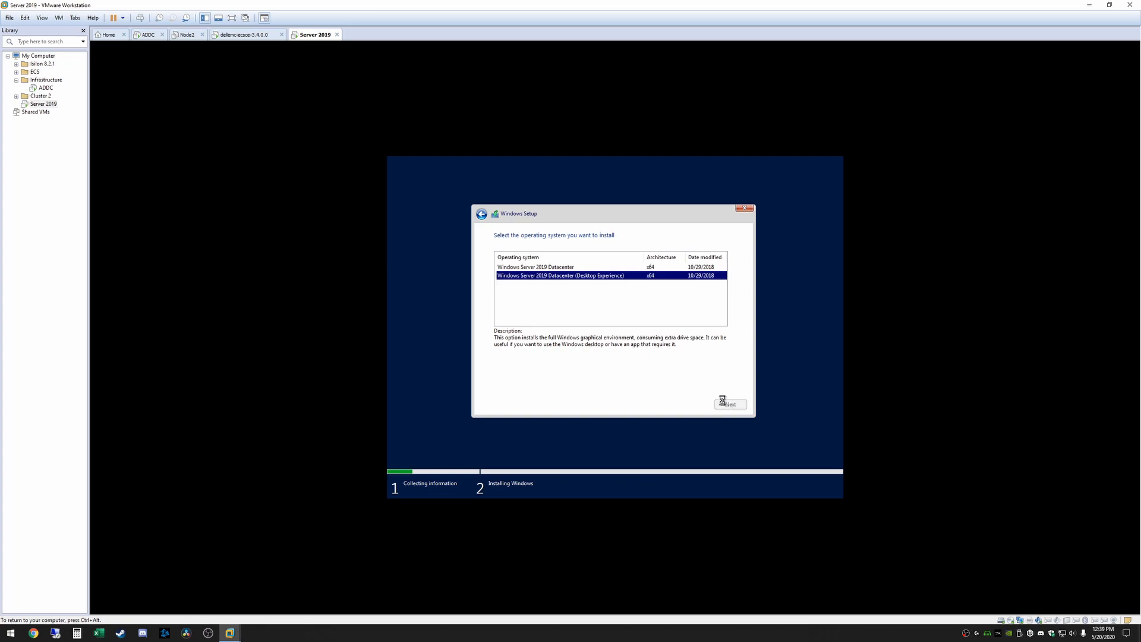
# Accept the Windows Server license terms, look through them to the end, and continue the setup
pyautogui.click(537, 384)
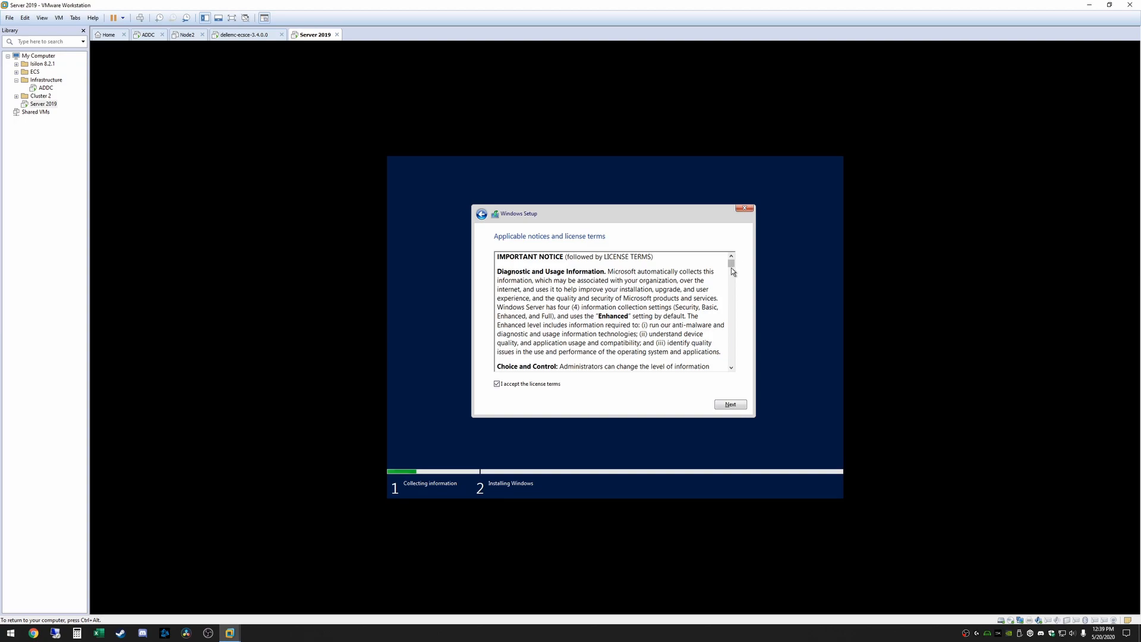
pyautogui.moveTo(731, 262); pyautogui.dragTo(734, 372)
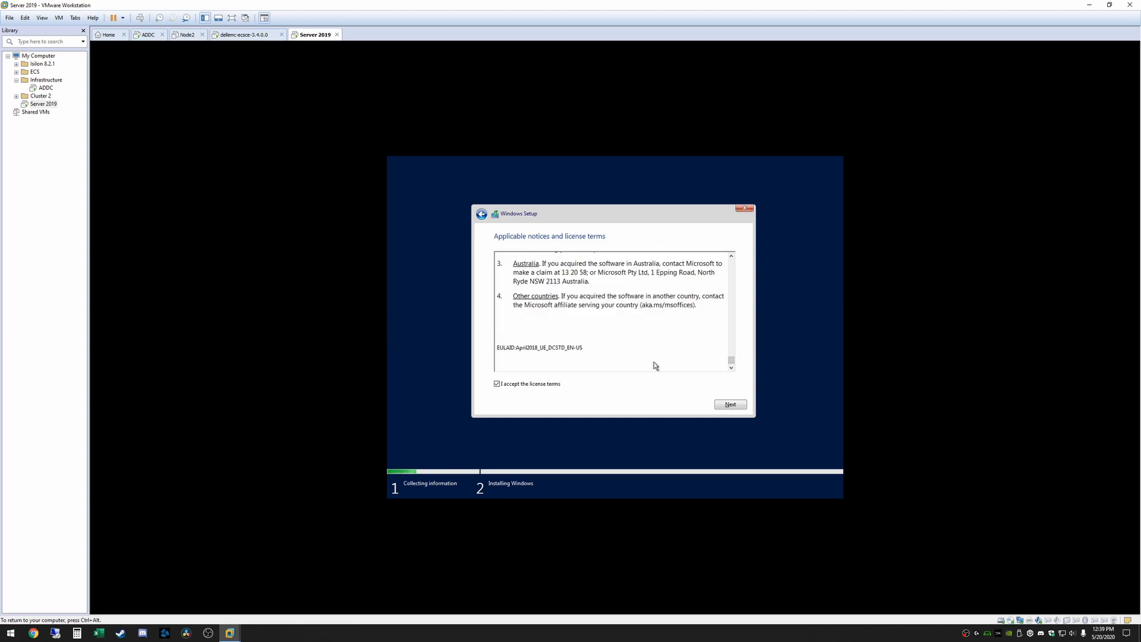
pyautogui.click(731, 405)
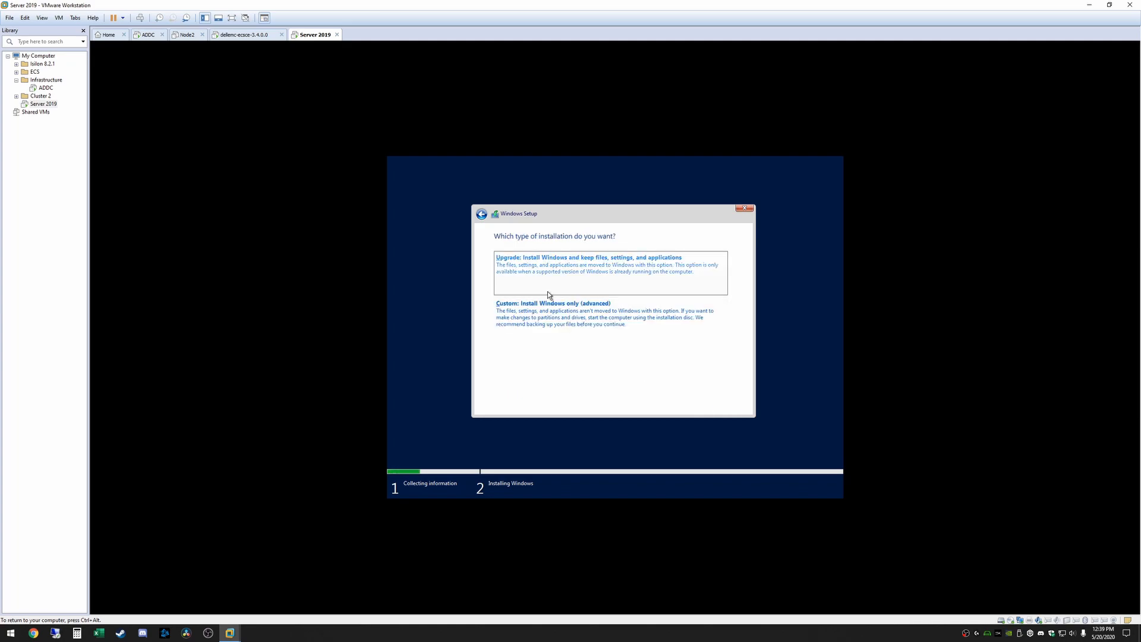
# Choose the custom installation onto Drive 0 Unallocated Space and restart the machine once setup asks for it
pyautogui.click(558, 322)
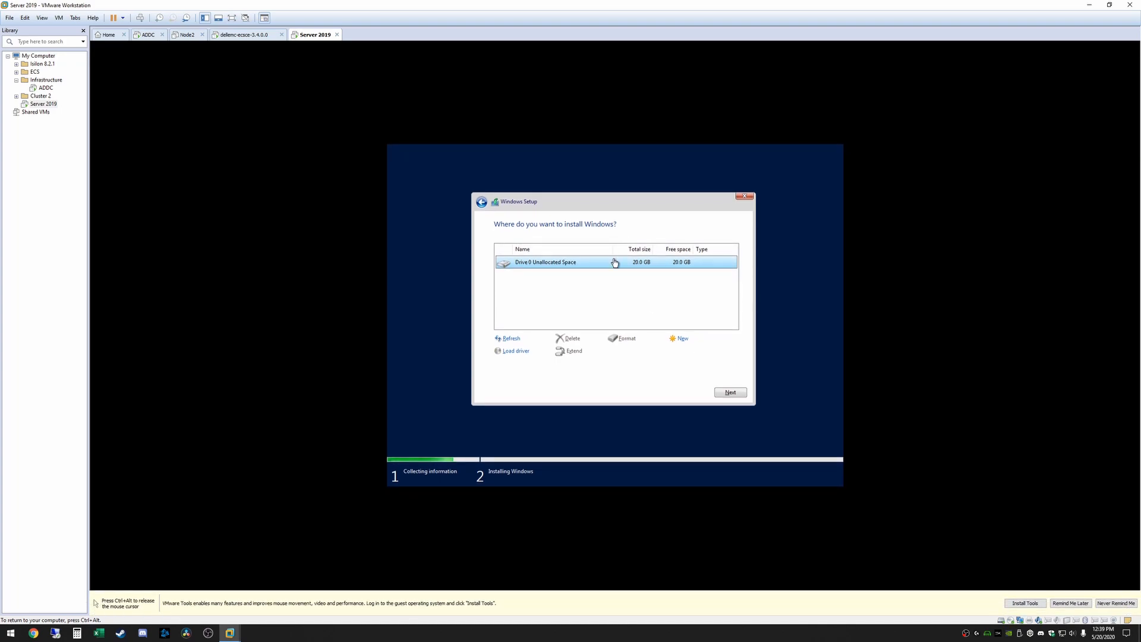
pyautogui.click(734, 393)
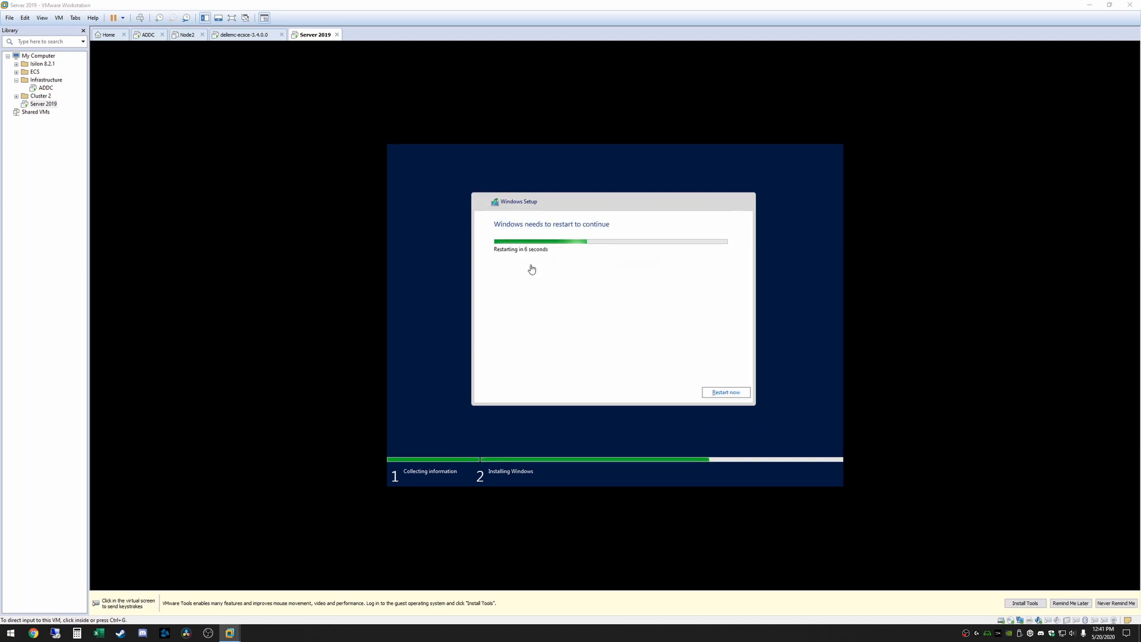
pyautogui.click(719, 392)
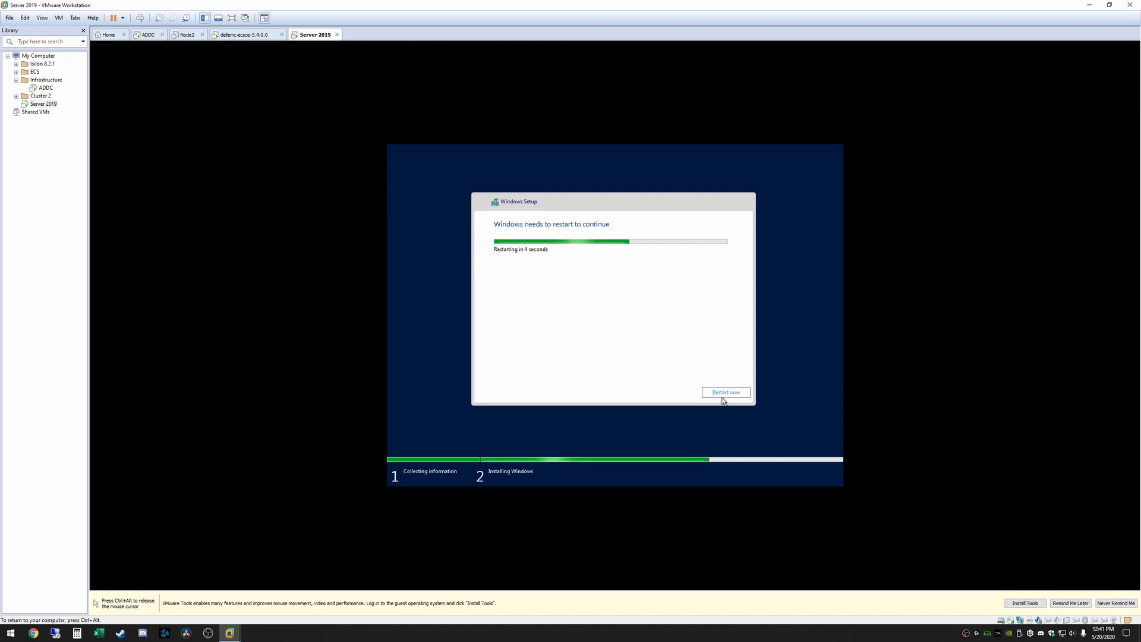
pyautogui.click(717, 394)
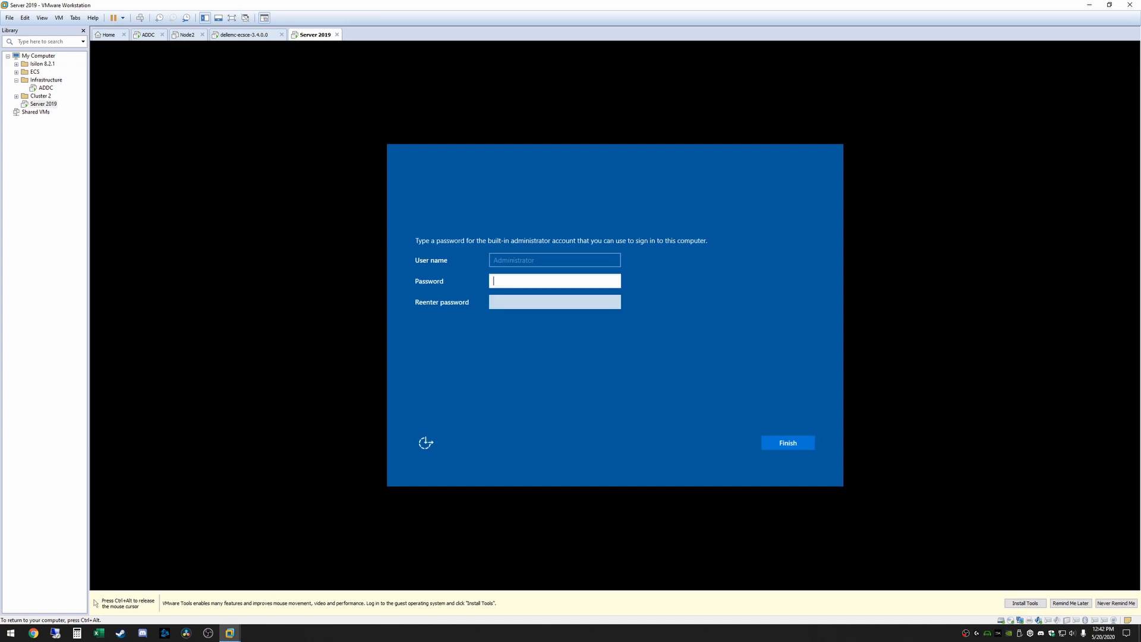
# Enter and re-enter a password for the built-in Administrator account and finish the settings
pyautogui.hotkey('ctrl', 'alt')
pyautogui.click(512, 283)
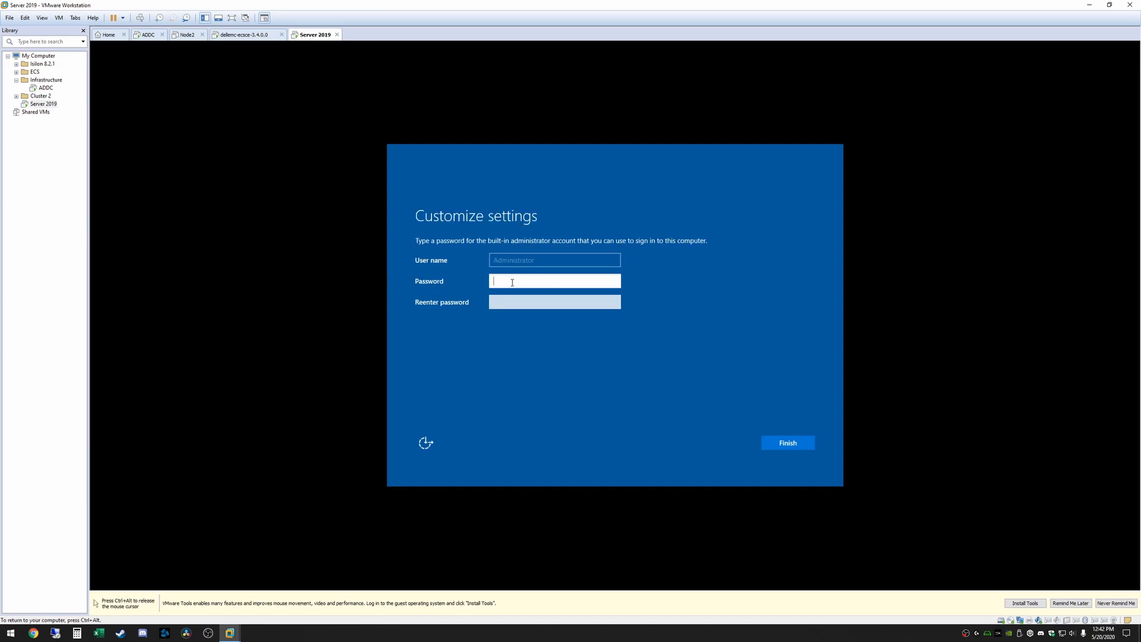
pyautogui.write('P•••••••')
pyautogui.press('Tab')
pyautogui.write('••••••••')
pyautogui.press('Return')
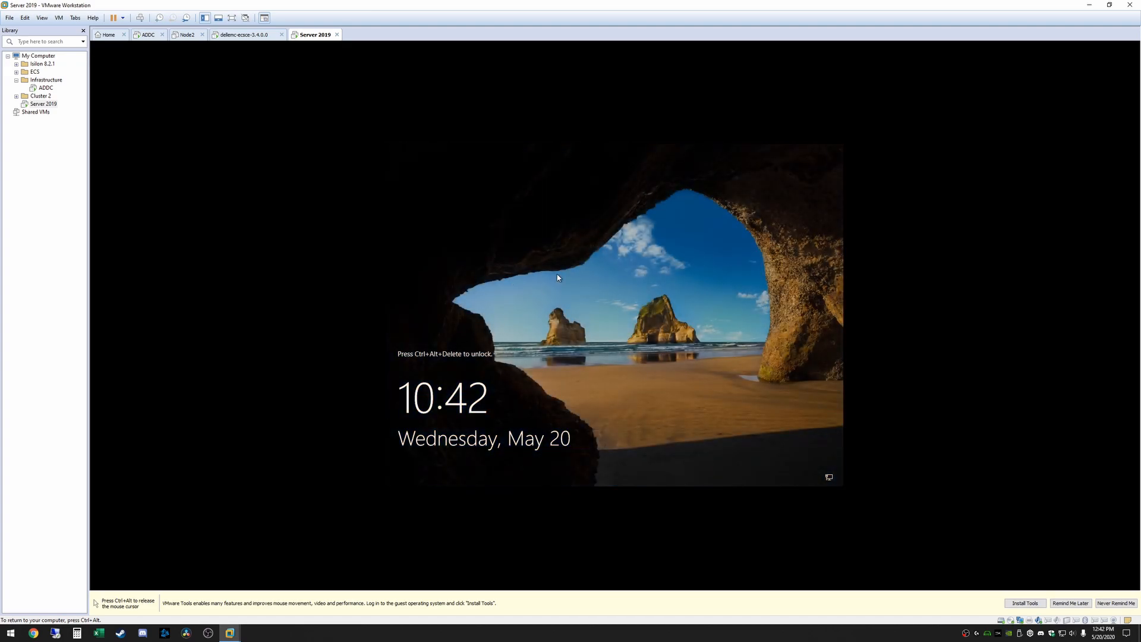
# Unlock the server and sign in as Administrator with the account password
pyautogui.press('ctrl+alt+Insert')
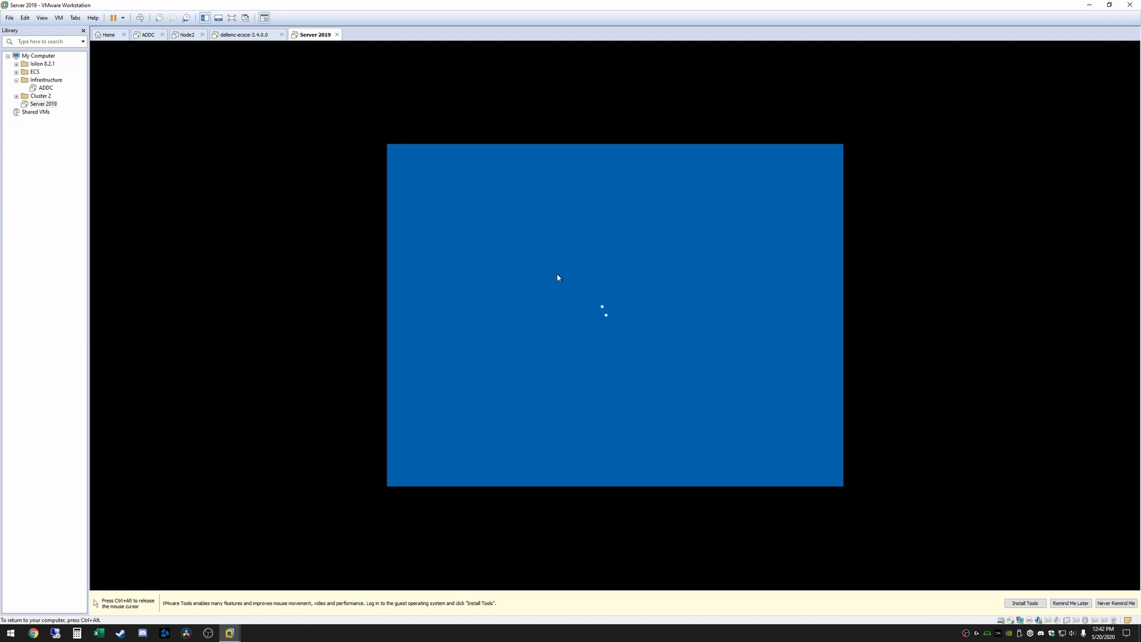
pyautogui.write('********')
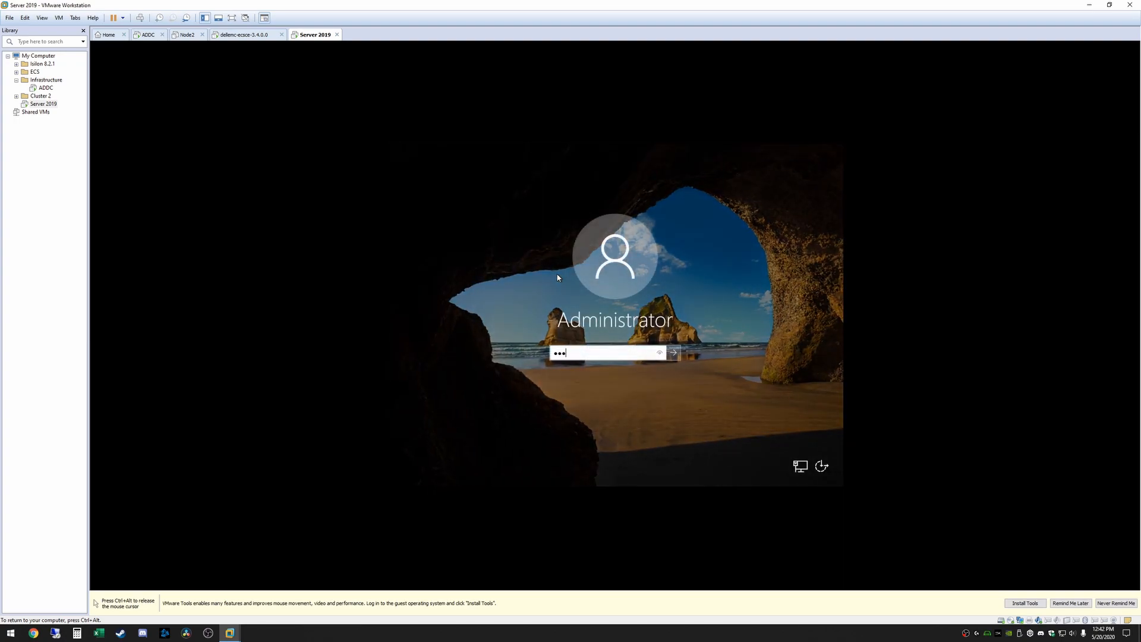
pyautogui.press('Return')
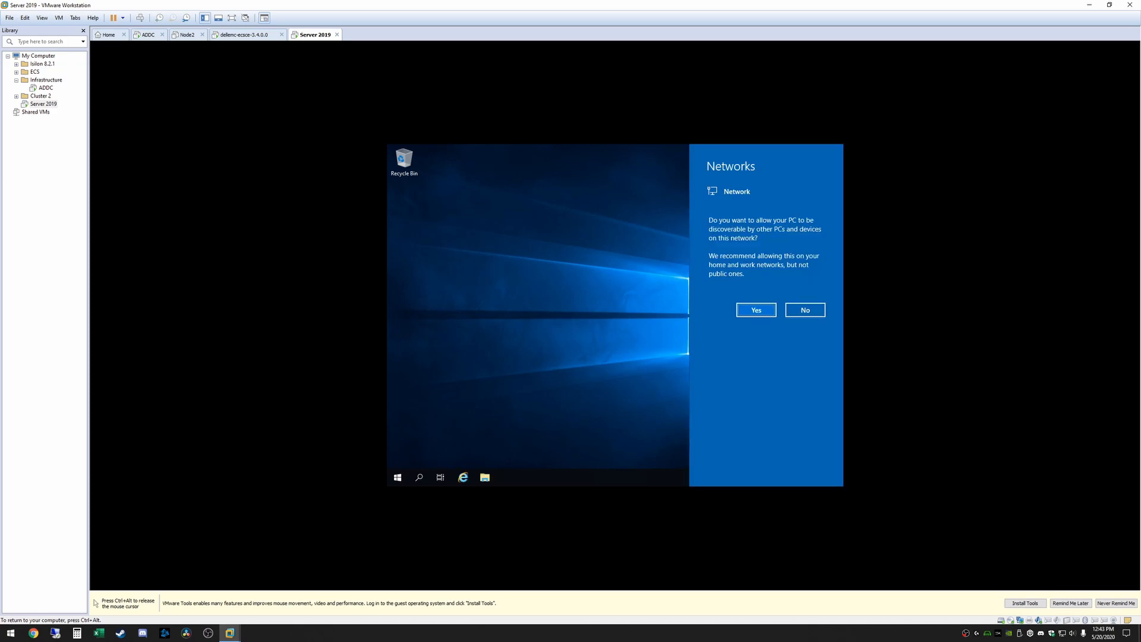
# Decline network discovery for the server and permanently dismiss the Windows Admin Center message
pyautogui.click(805, 311)
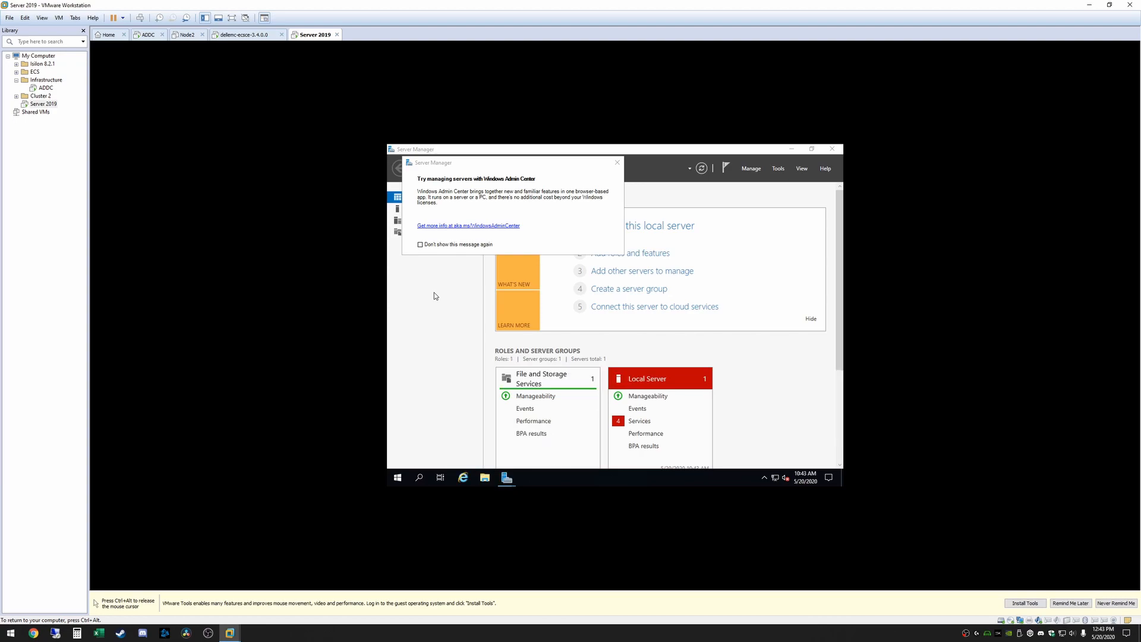
pyautogui.click(421, 244)
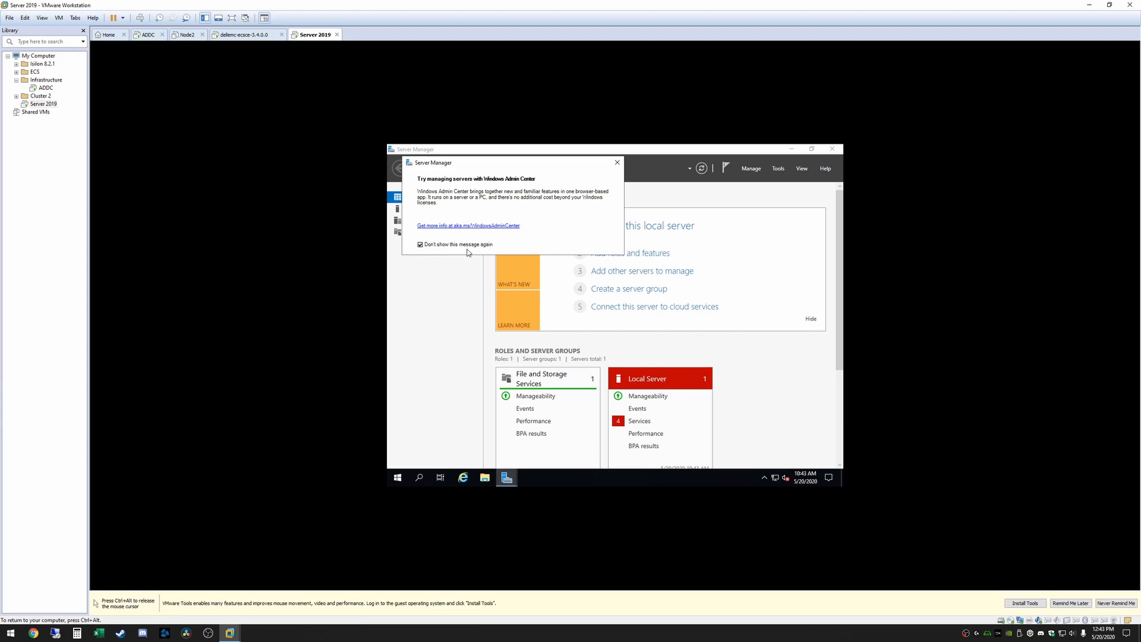
pyautogui.click(617, 166)
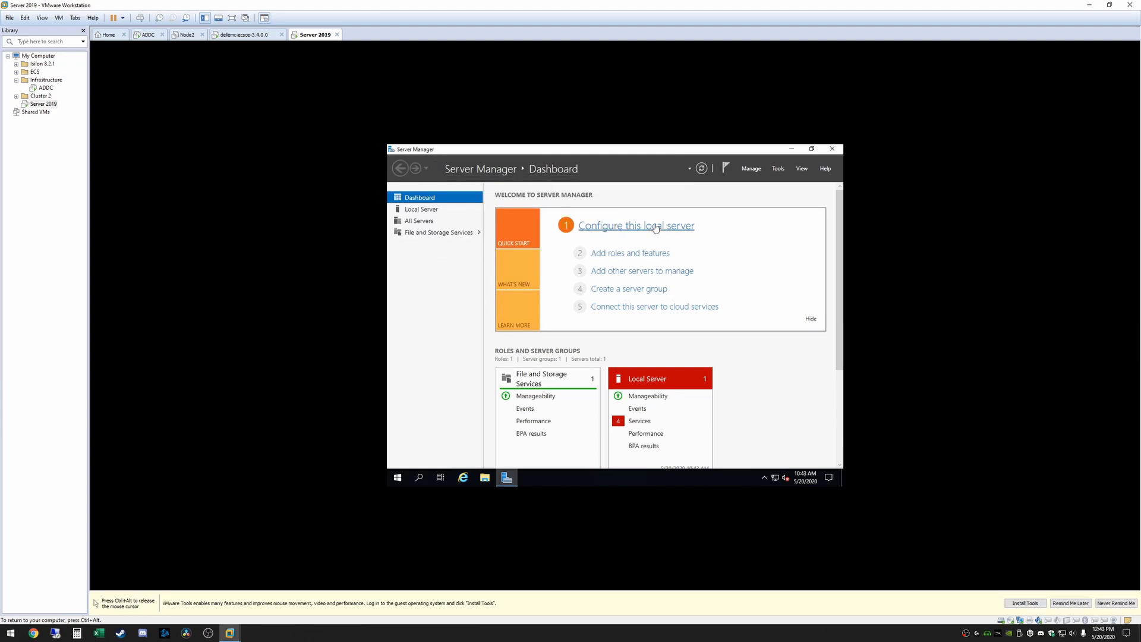
# Open the local server configuration in Server Manager and review its properties
pyautogui.click(608, 228)
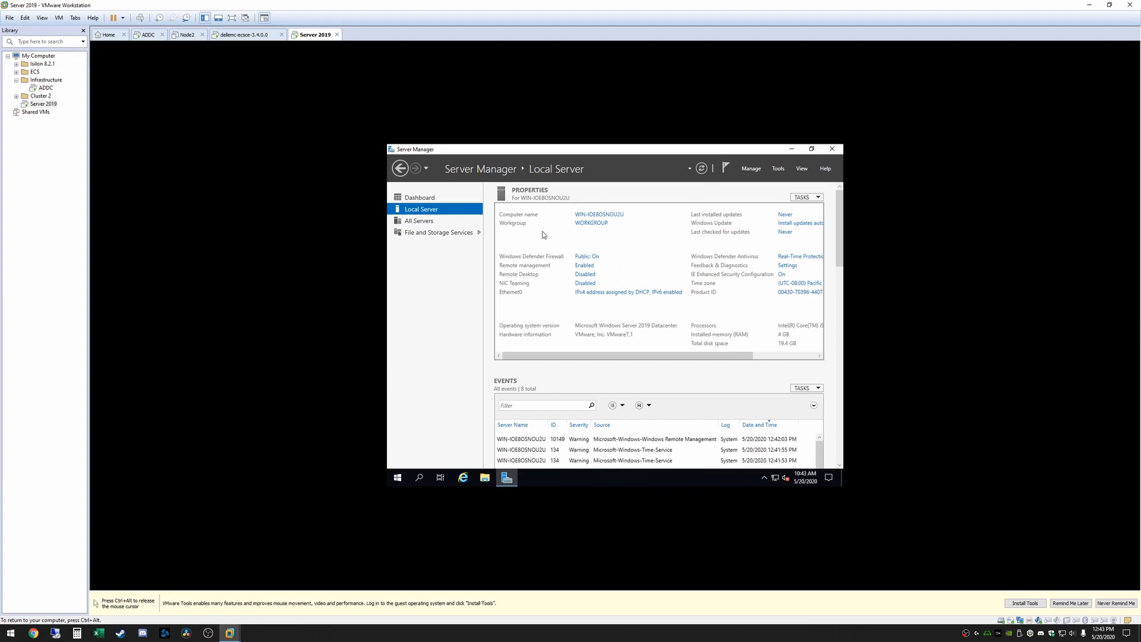
pyautogui.moveTo(589, 359)
pyautogui.mouseDown()
pyautogui.moveTo(633, 356)
pyautogui.moveTo(595, 345)
pyautogui.mouseUp()
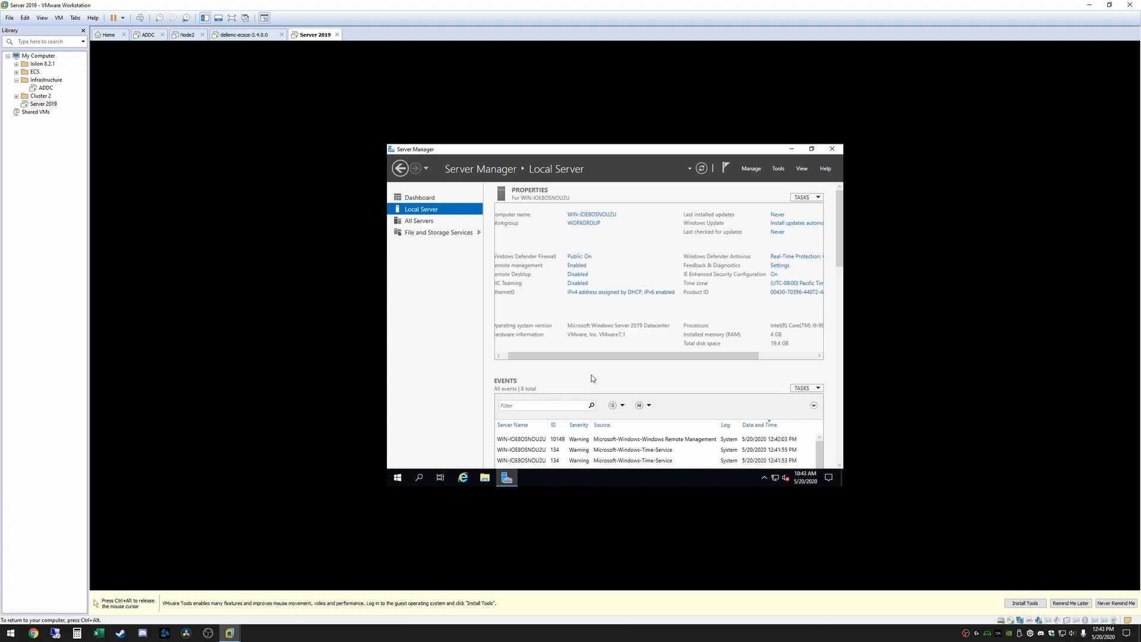
# Release the cursor from the guest and start the VMware Tools installation for the Server 2019 virtual machine
pyautogui.hotkey('ctrl', 'alt')
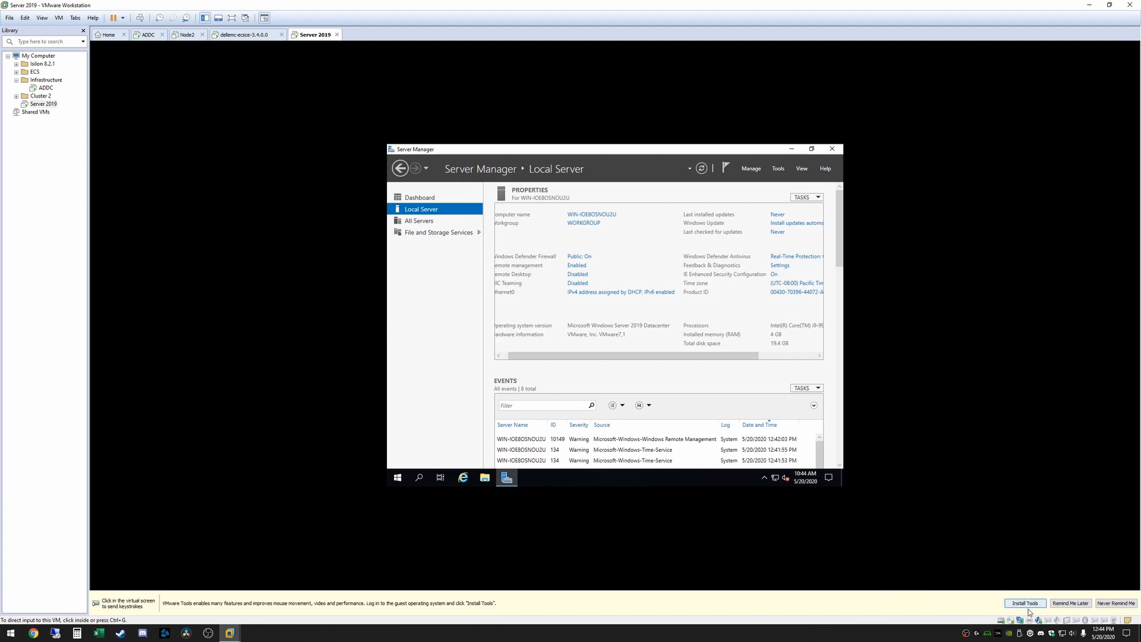
pyautogui.rightClick(48, 105)
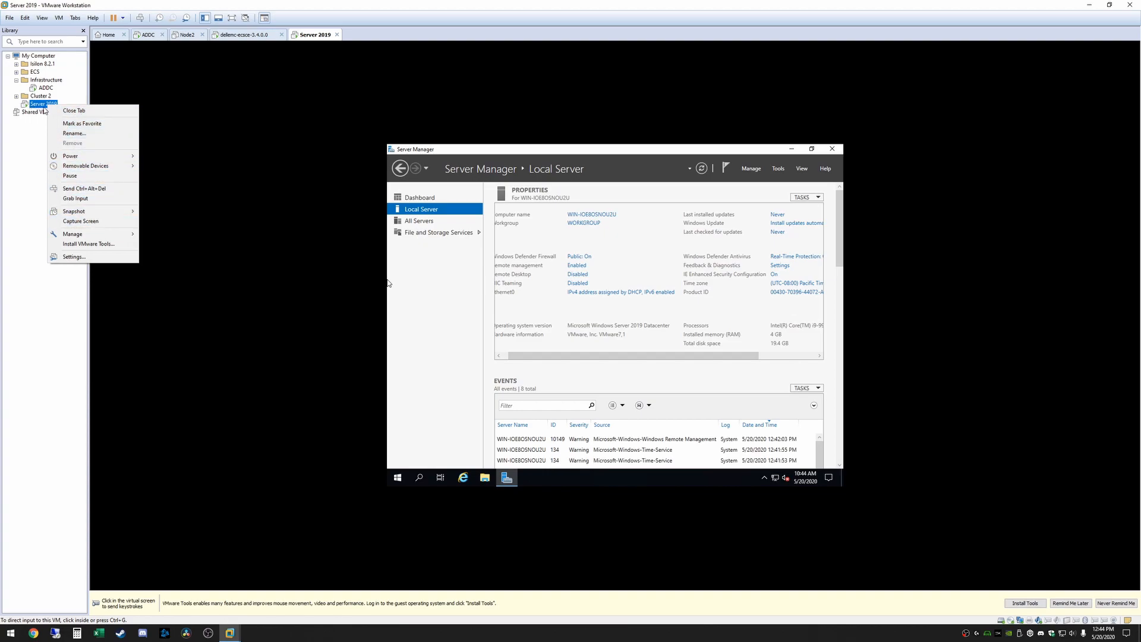
pyautogui.click(88, 244)
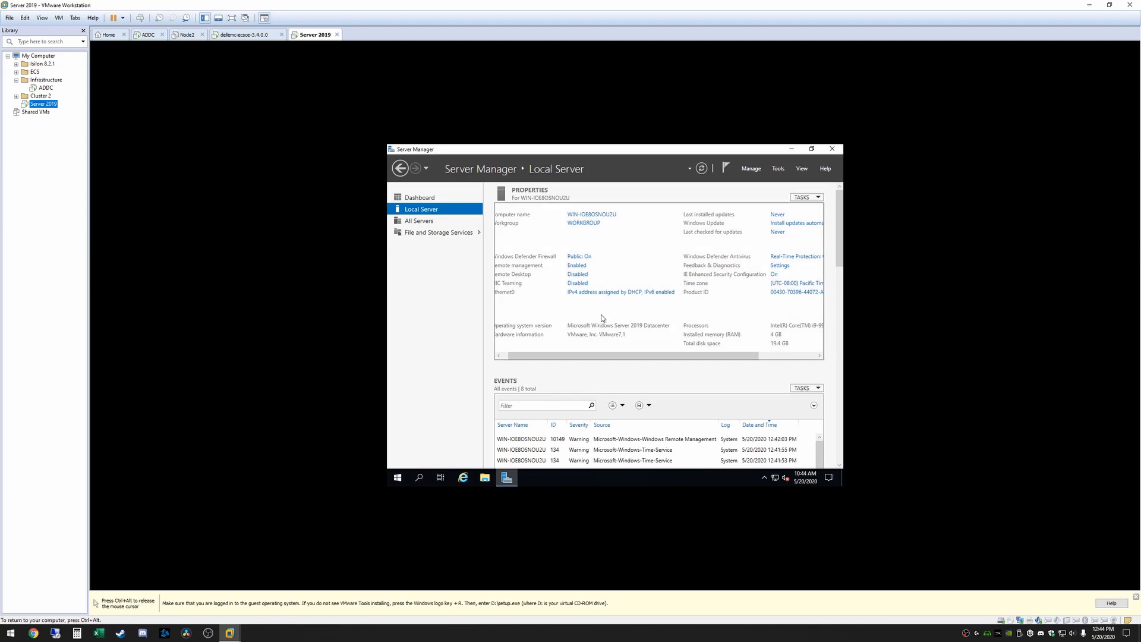
# Open File Explorer in the guest and set its folder options to open to This PC
pyautogui.click(487, 482)
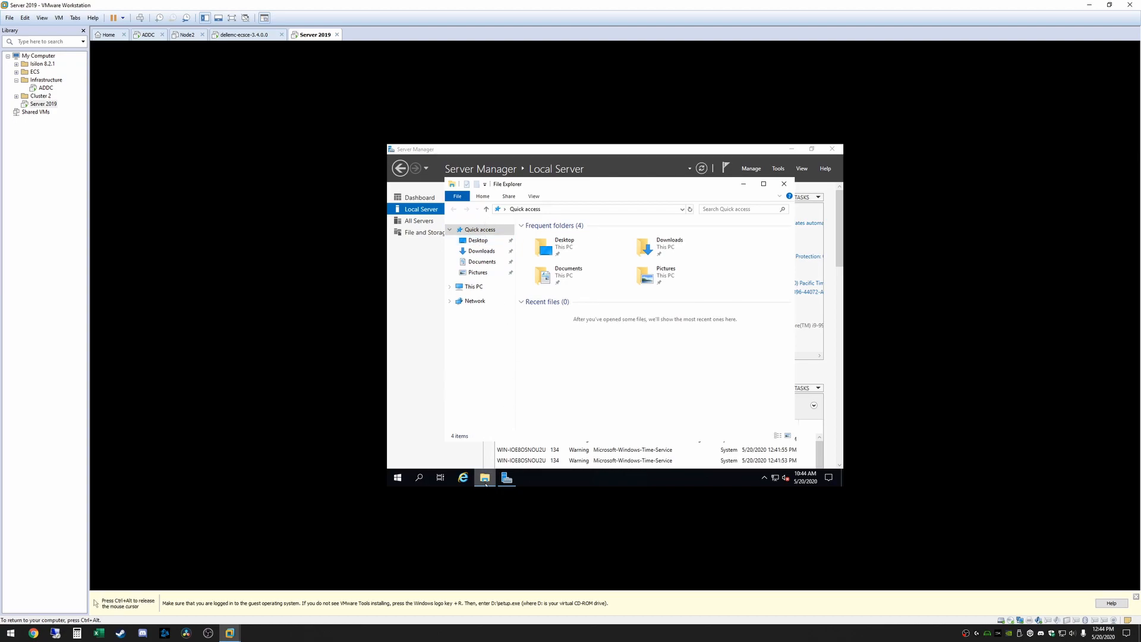
pyautogui.rightClick(484, 234)
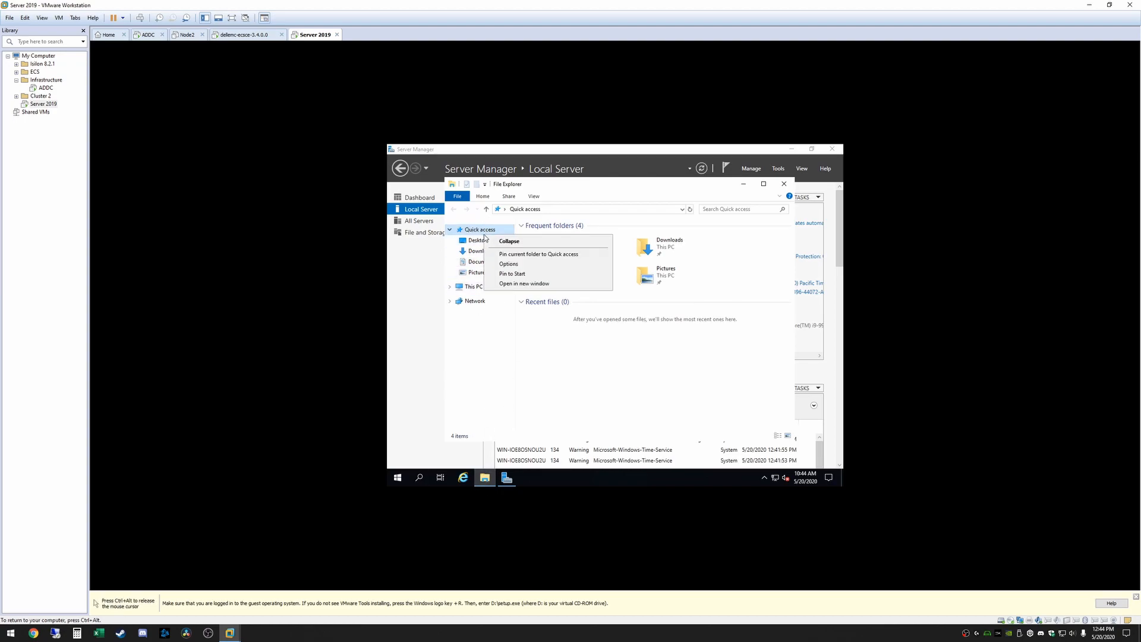
pyautogui.click(514, 265)
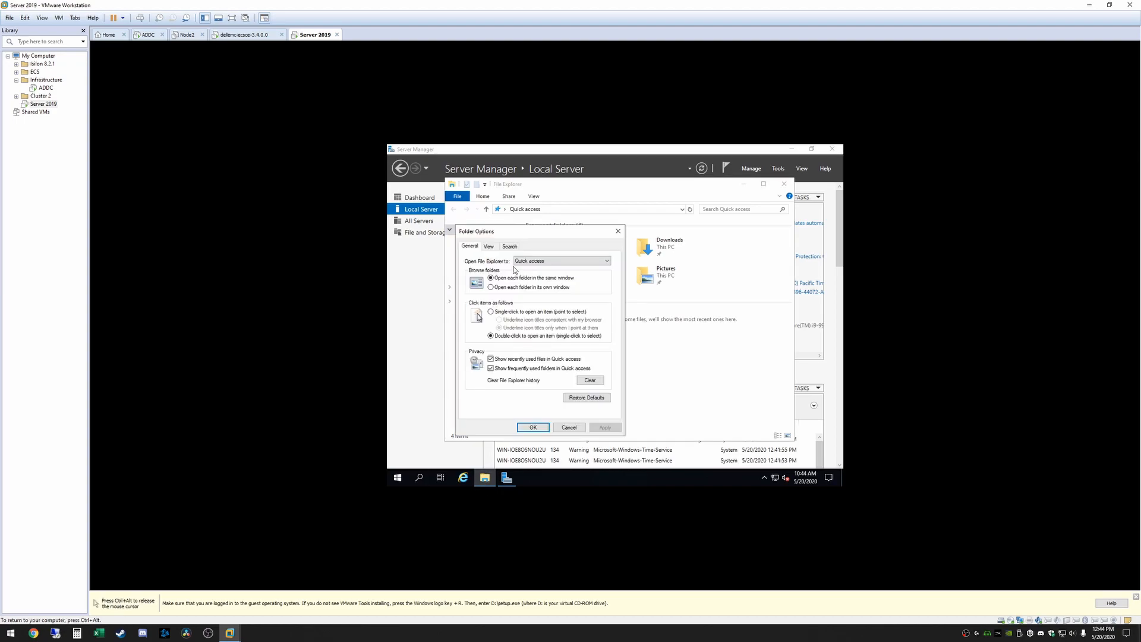
pyautogui.click(534, 262)
pyautogui.click(524, 274)
pyautogui.click(534, 427)
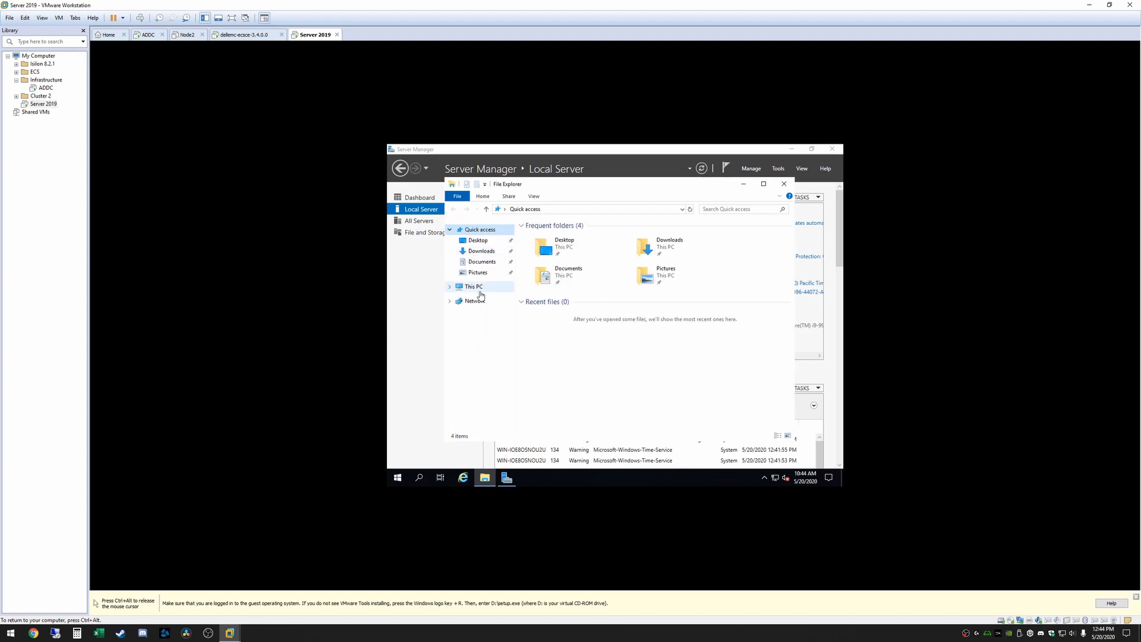
# Launch the VMware Tools installer from DVD Drive (D:) under This PC and bring its wizard to the front
pyautogui.click(474, 287)
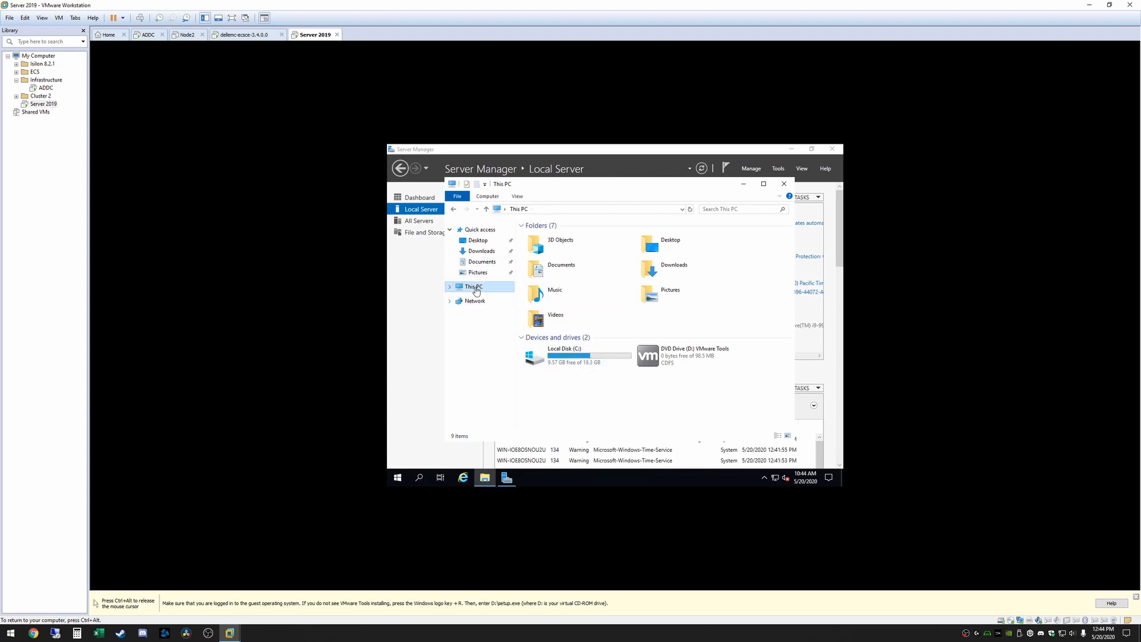
pyautogui.click(677, 359)
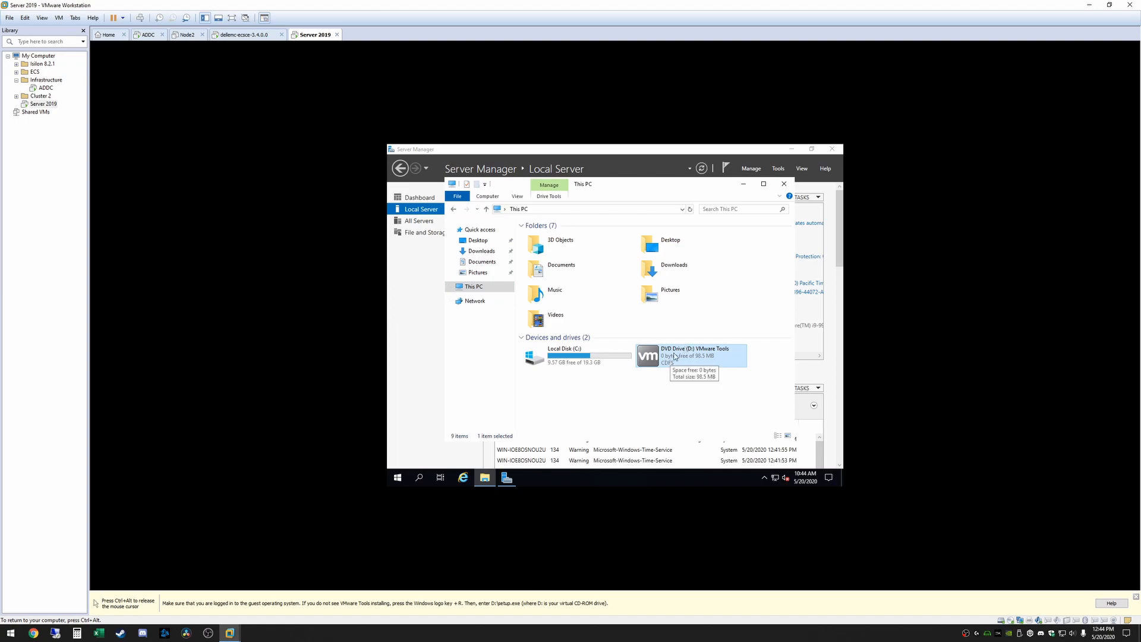
pyautogui.doubleClick(673, 353)
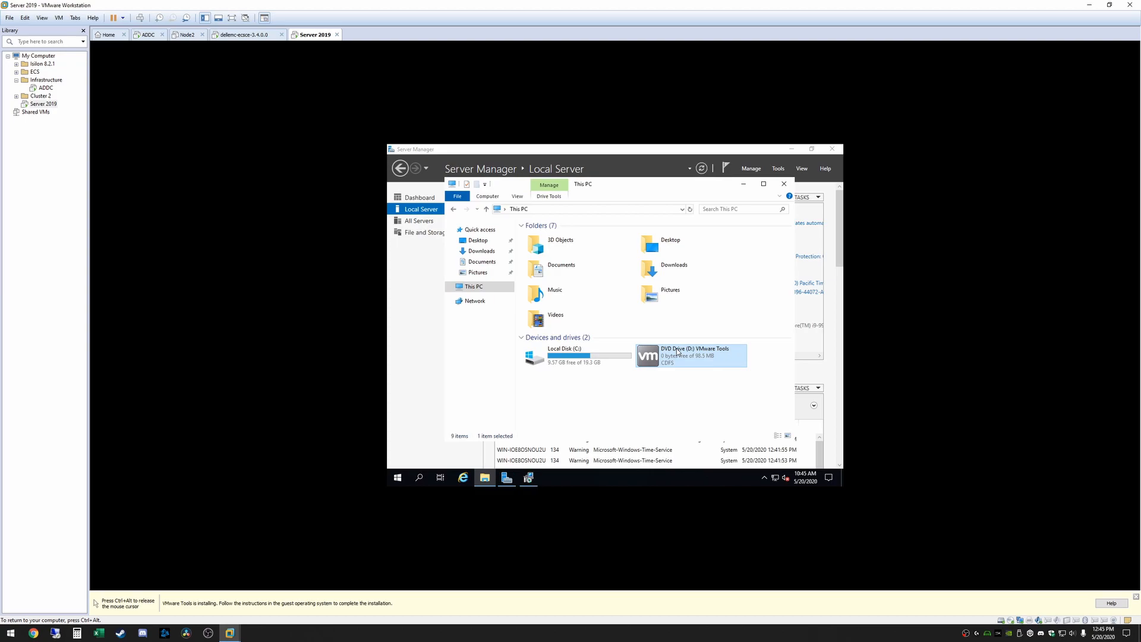
pyautogui.click(528, 479)
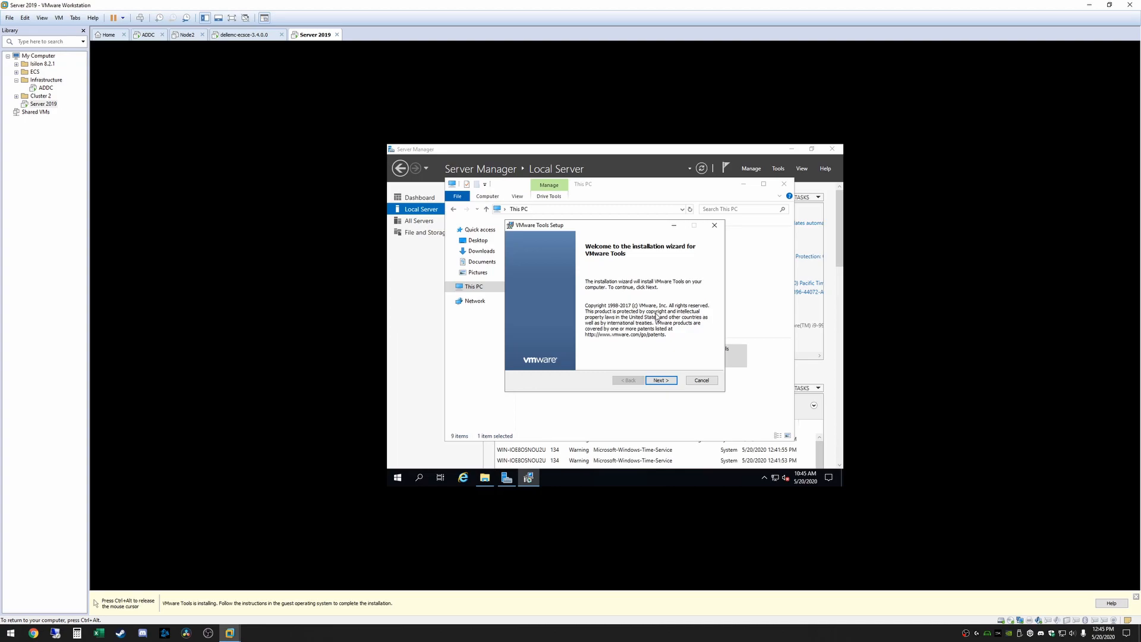
# Install VMware Tools with the Typical setup type and finish the wizard
pyautogui.click(663, 380)
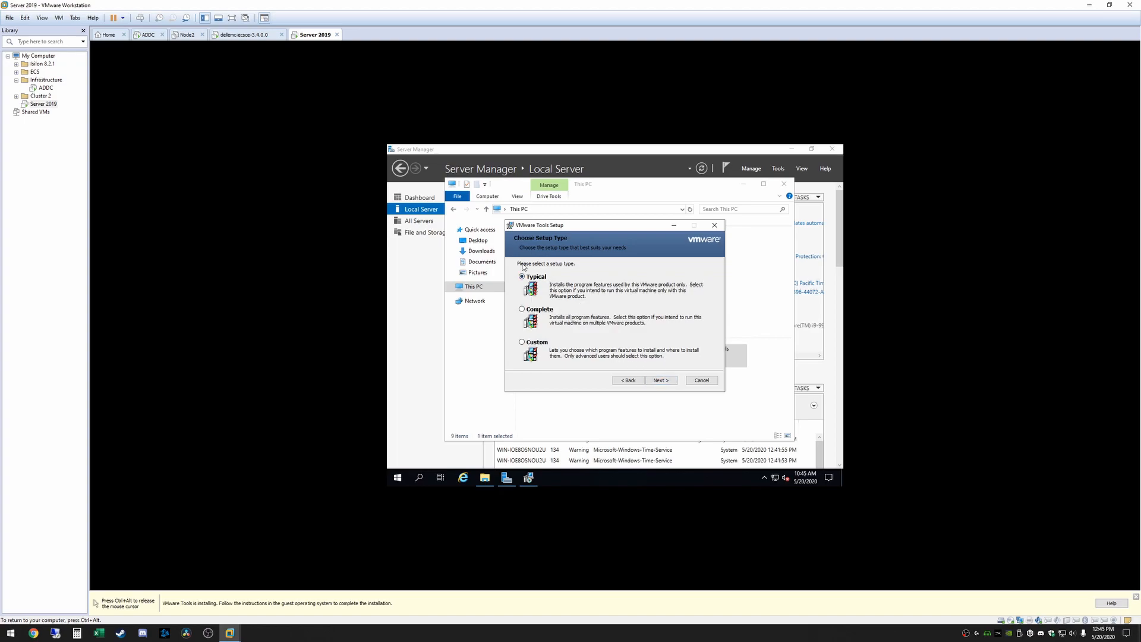
pyautogui.click(662, 380)
pyautogui.click(663, 380)
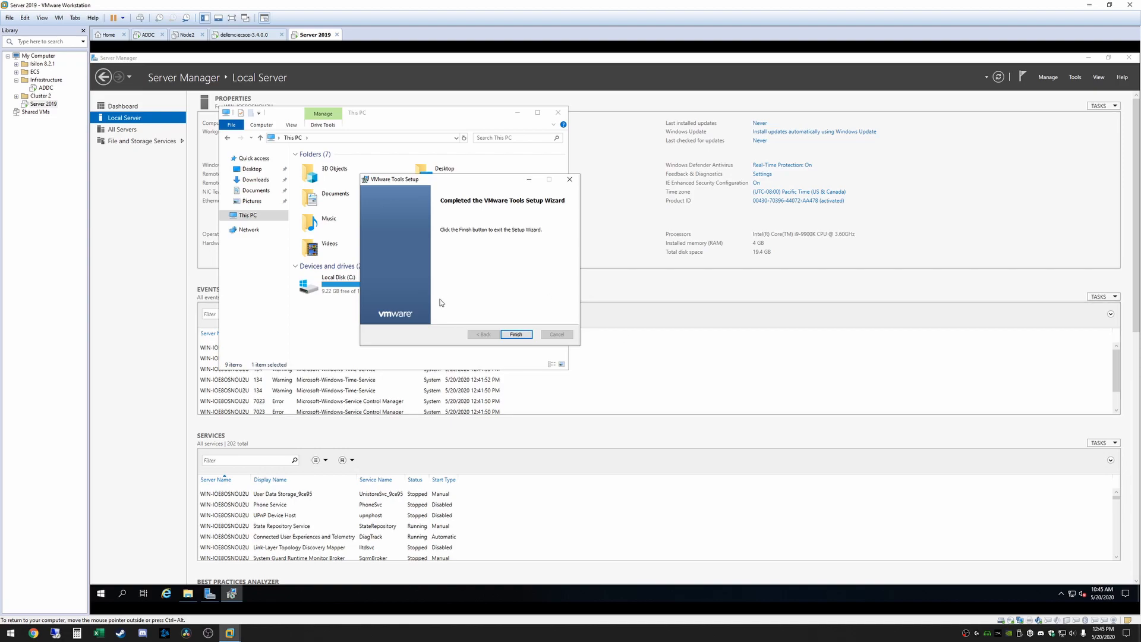
pyautogui.click(517, 335)
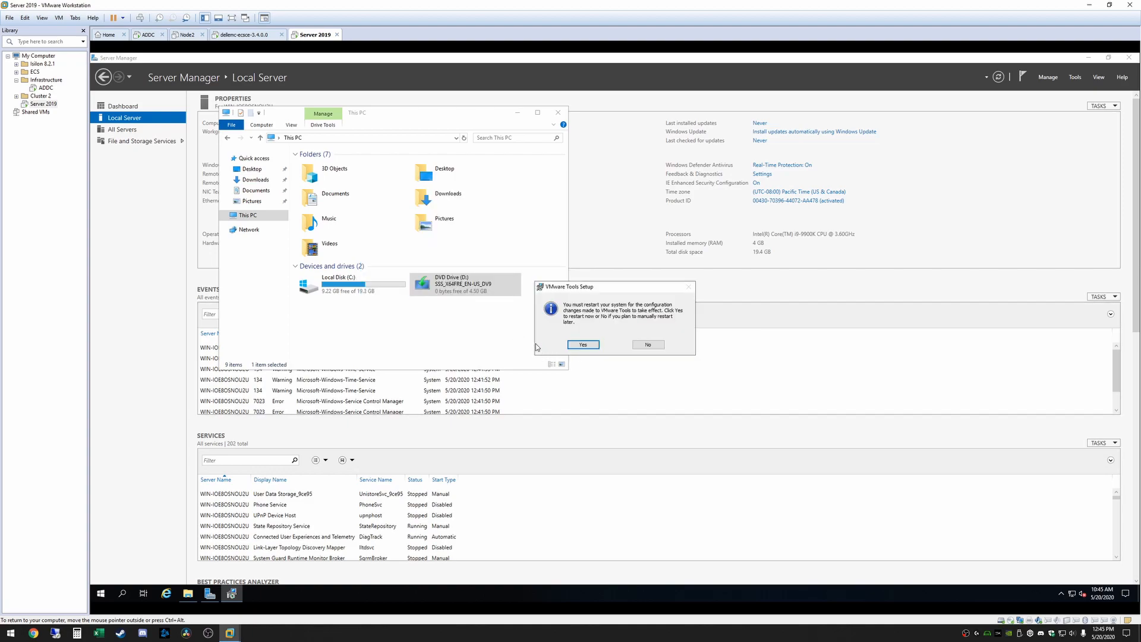
# Close File Explorer and Server Manager, and restart the server to apply the VMware Tools changes
pyautogui.click(558, 113)
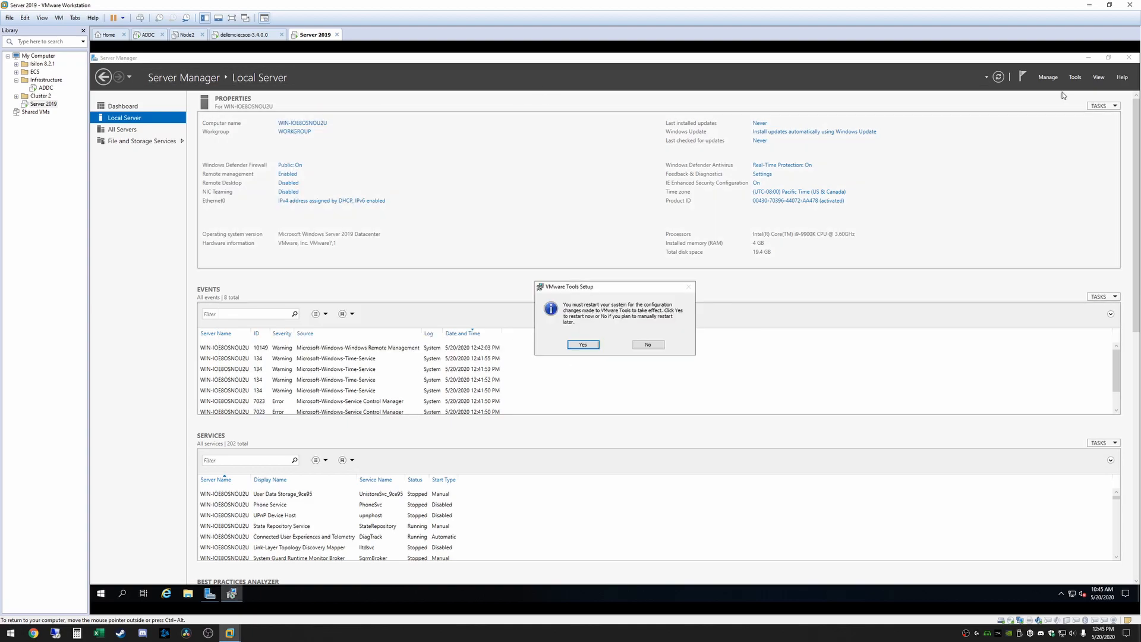
pyautogui.click(1129, 59)
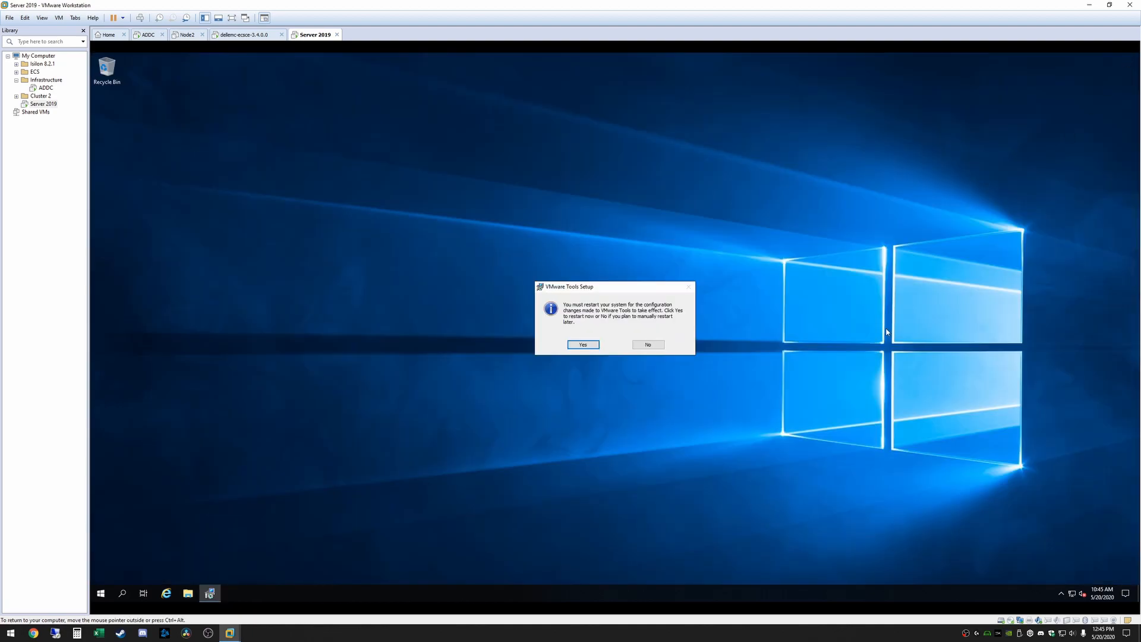
pyautogui.click(584, 346)
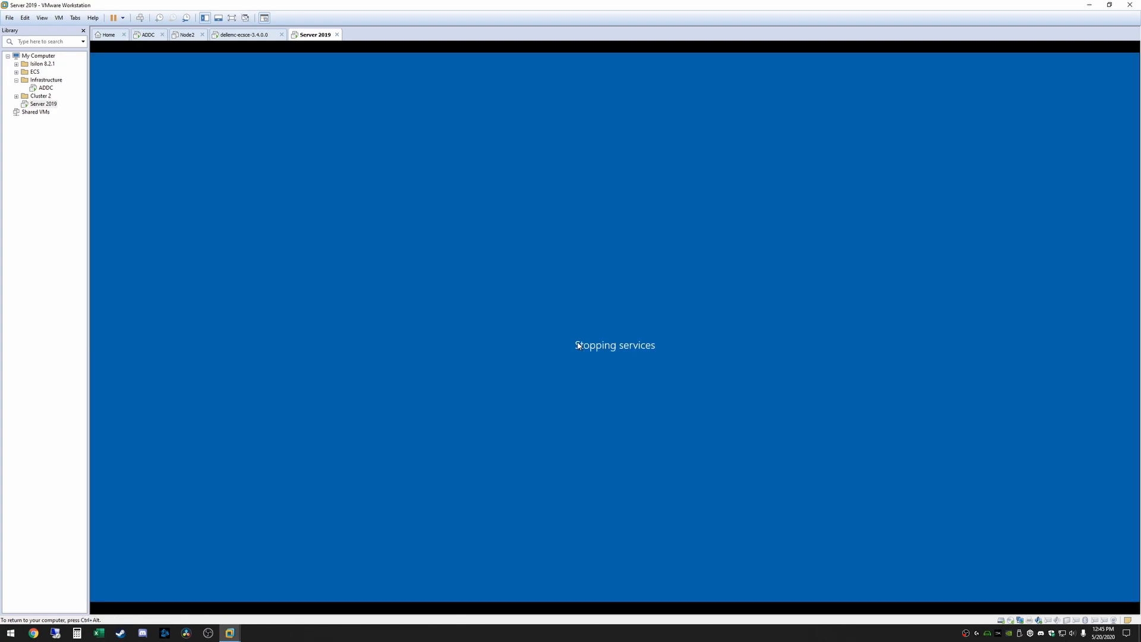
pyautogui.hotkey('ctrl', 'alt')
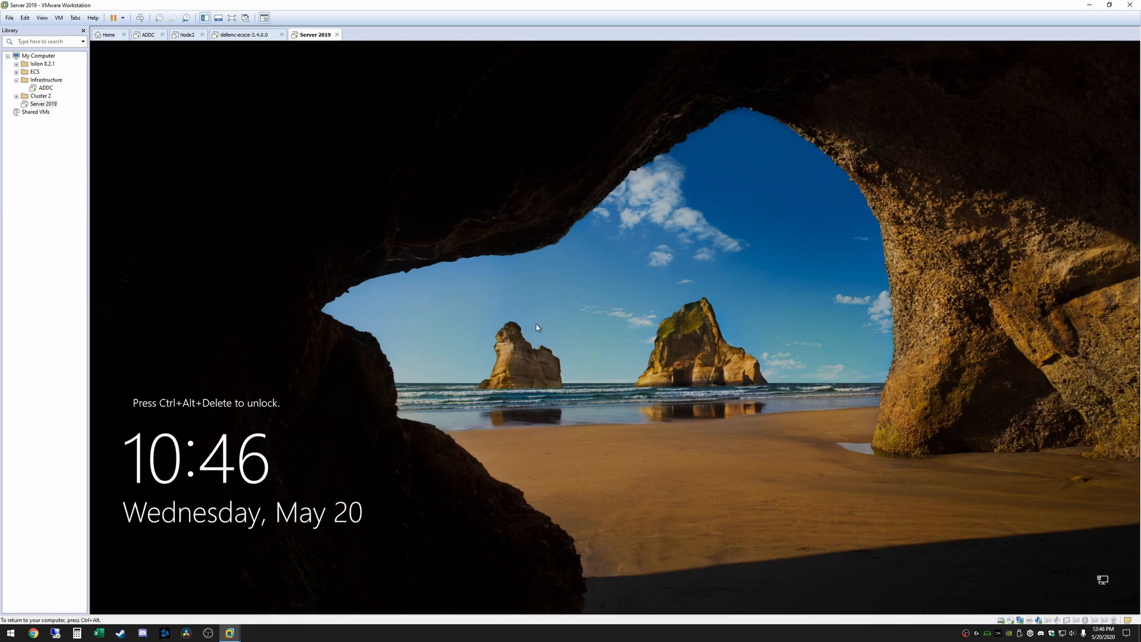
# Sign in to the server with the administrator password and open the local server's configuration page
pyautogui.press('ctrl+alt+Insert')
pyautogui.write('********')
pyautogui.press('Return')
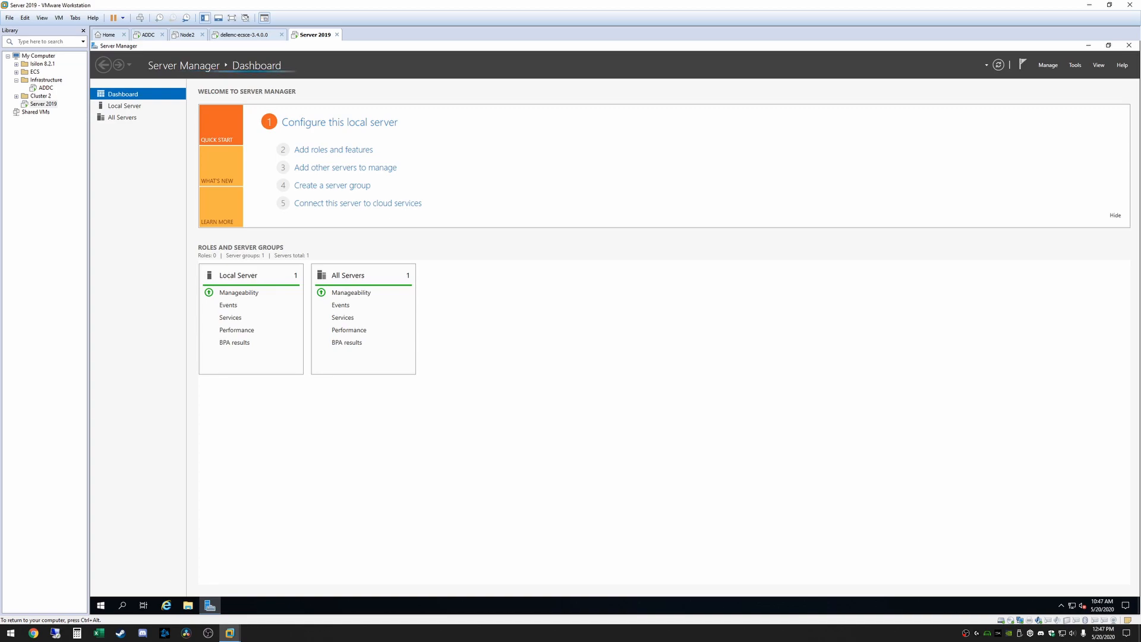
pyautogui.click(315, 123)
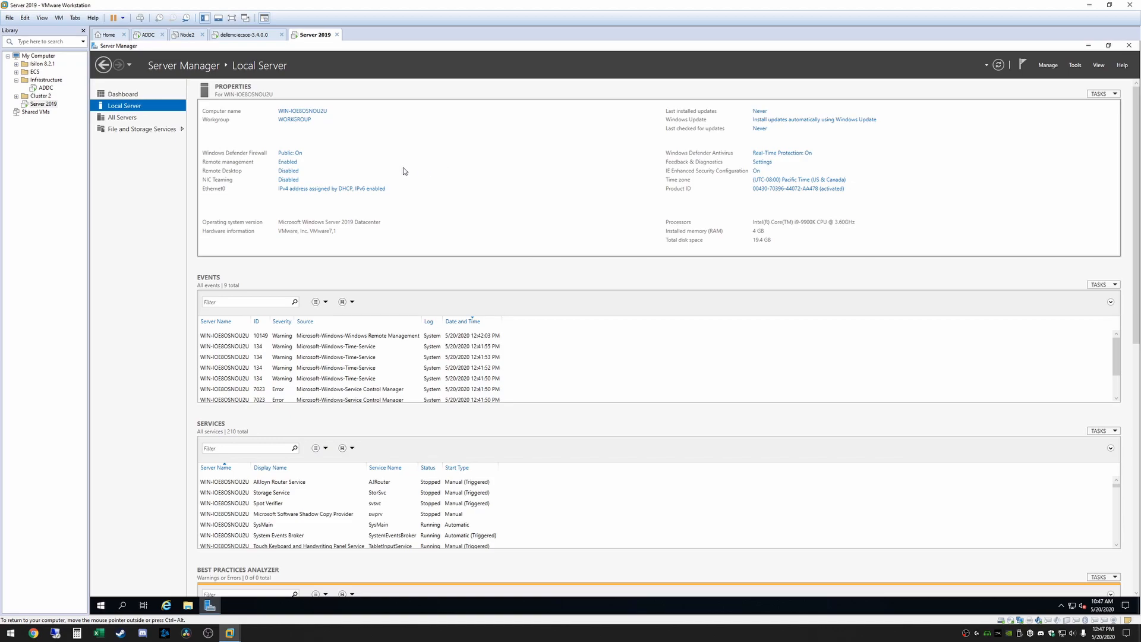
# Turn off Windows Defender Firewall for the domain network and return to the network profile overview
pyautogui.click(288, 154)
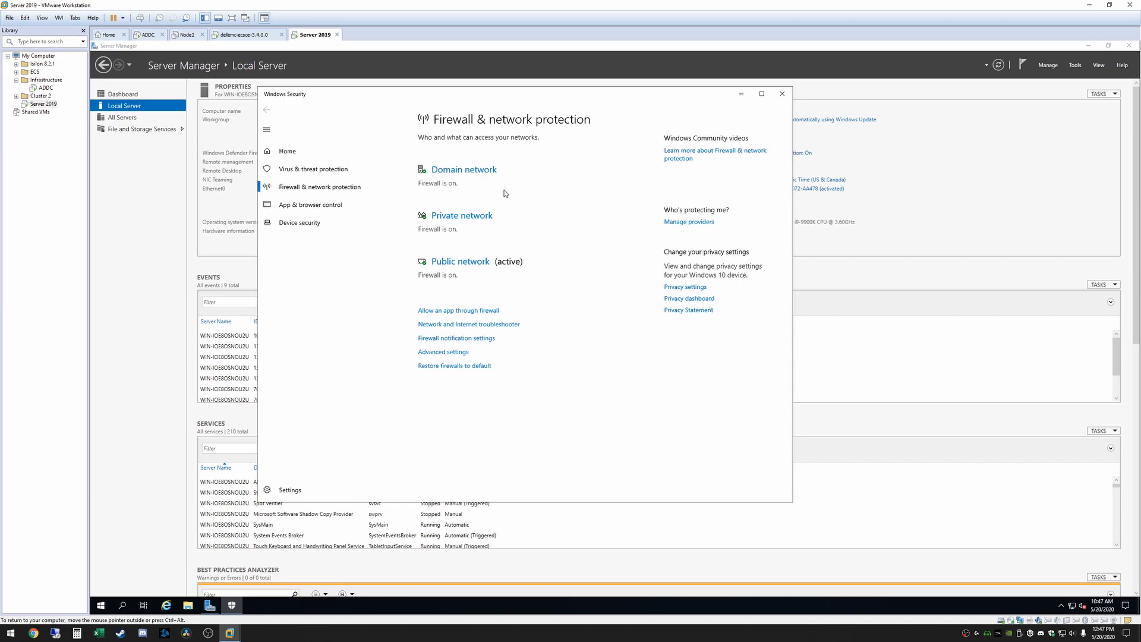
pyautogui.click(447, 171)
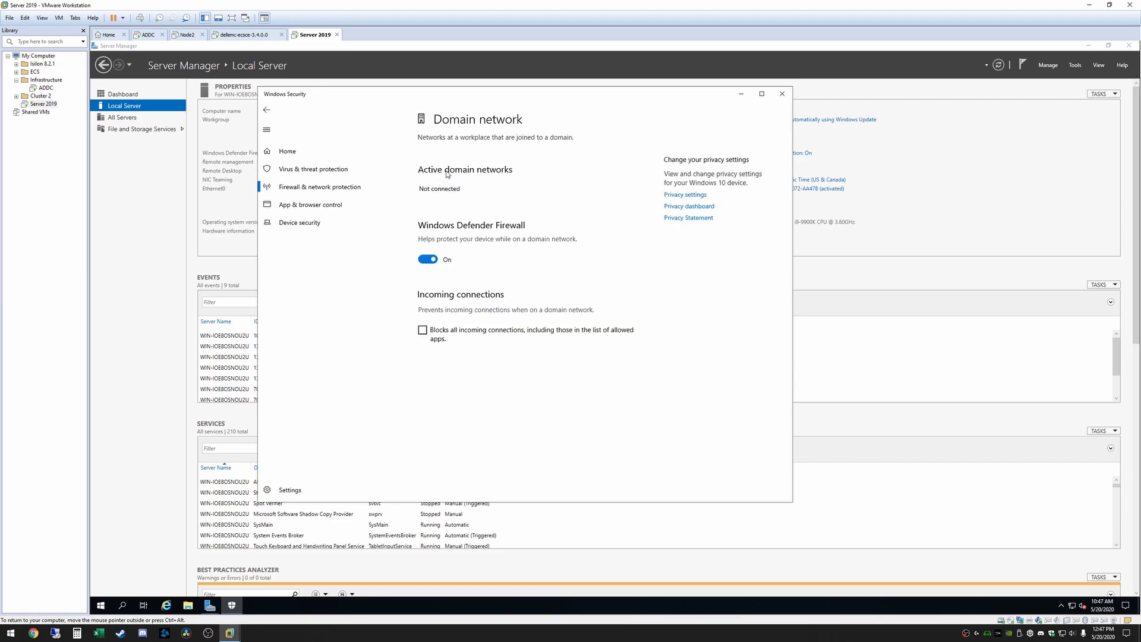
pyautogui.click(428, 259)
pyautogui.click(266, 110)
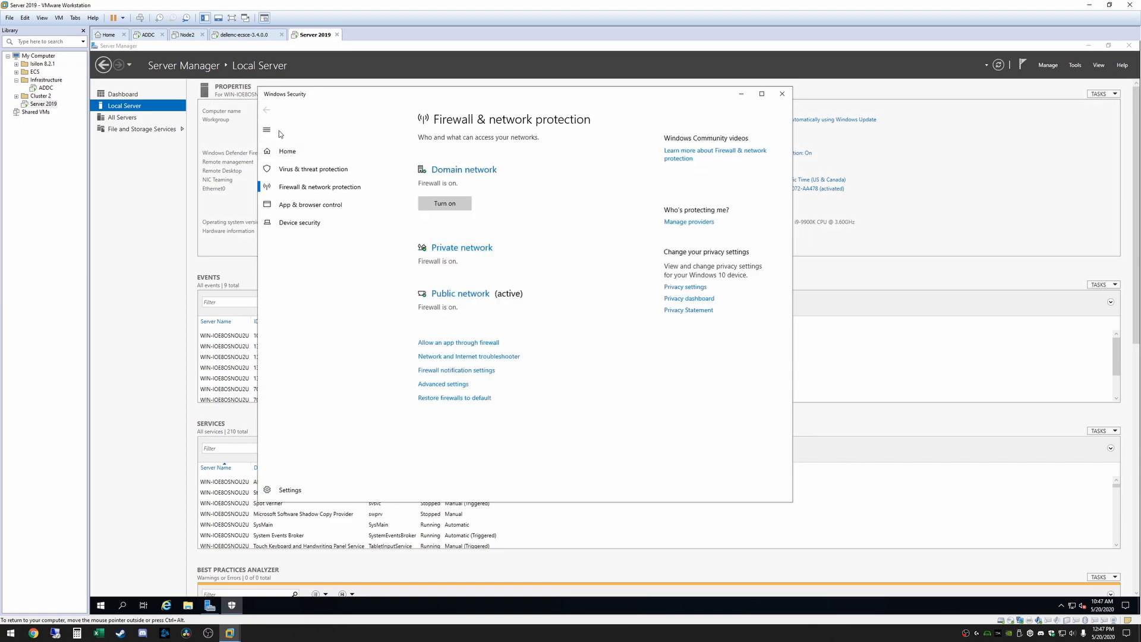
pyautogui.click(477, 243)
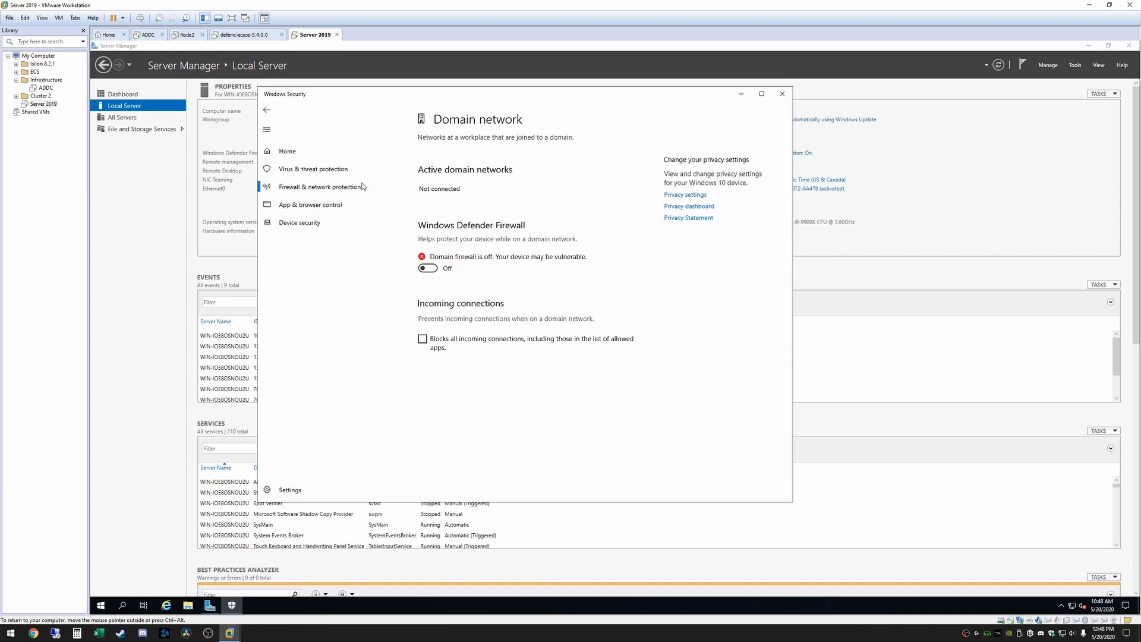
pyautogui.click(267, 109)
# Turn off Windows Defender Firewall for the private and public networks and close Windows Security
pyautogui.click(451, 334)
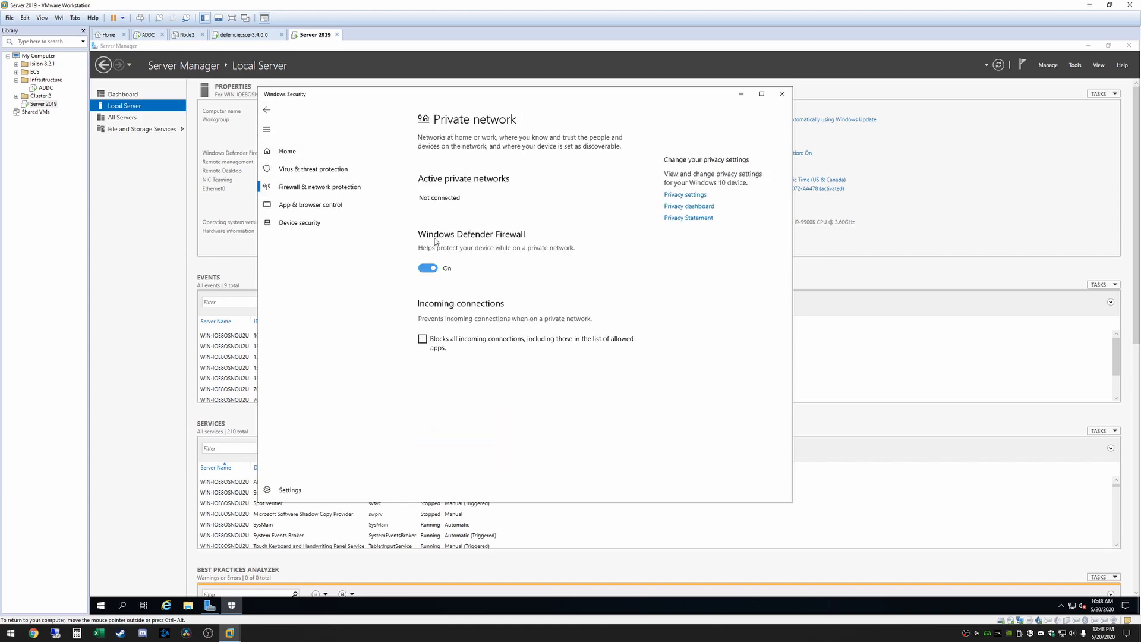
pyautogui.click(266, 110)
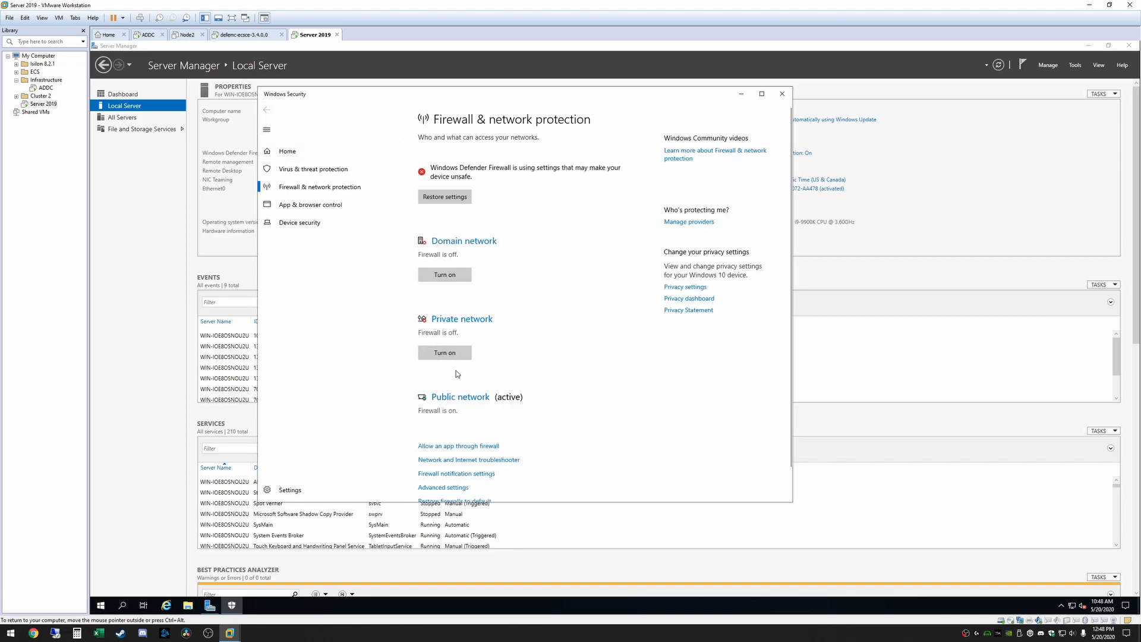
pyautogui.click(467, 398)
pyautogui.click(432, 269)
pyautogui.click(266, 109)
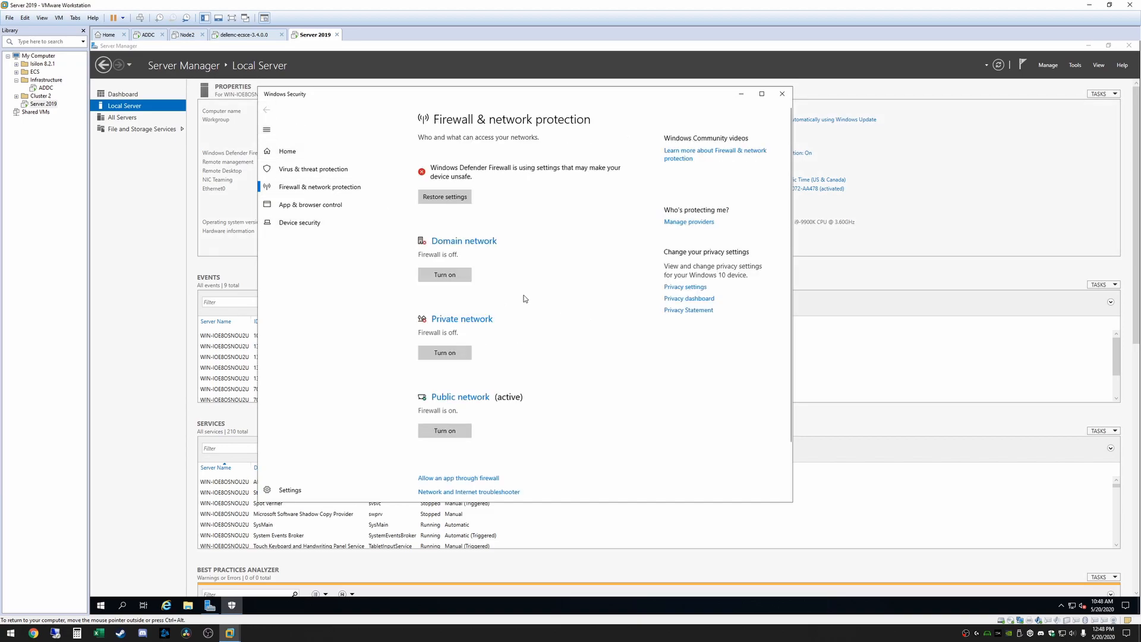
pyautogui.click(782, 93)
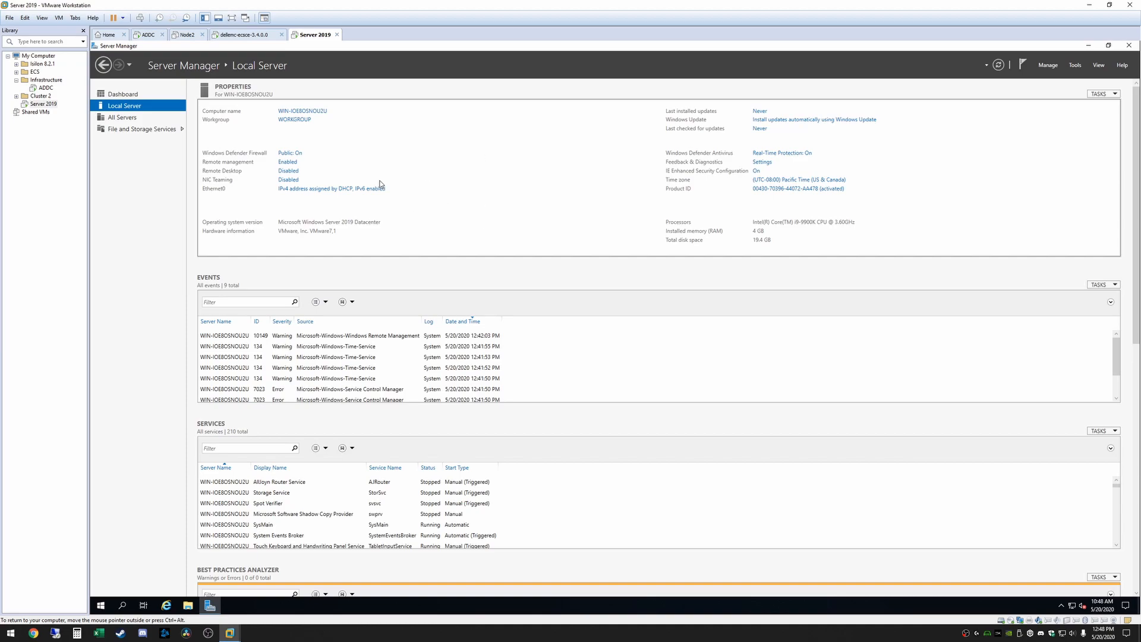
# Refresh the Local Server properties in Server Manager to check the firewall status
pyautogui.click(999, 65)
pyautogui.click(999, 66)
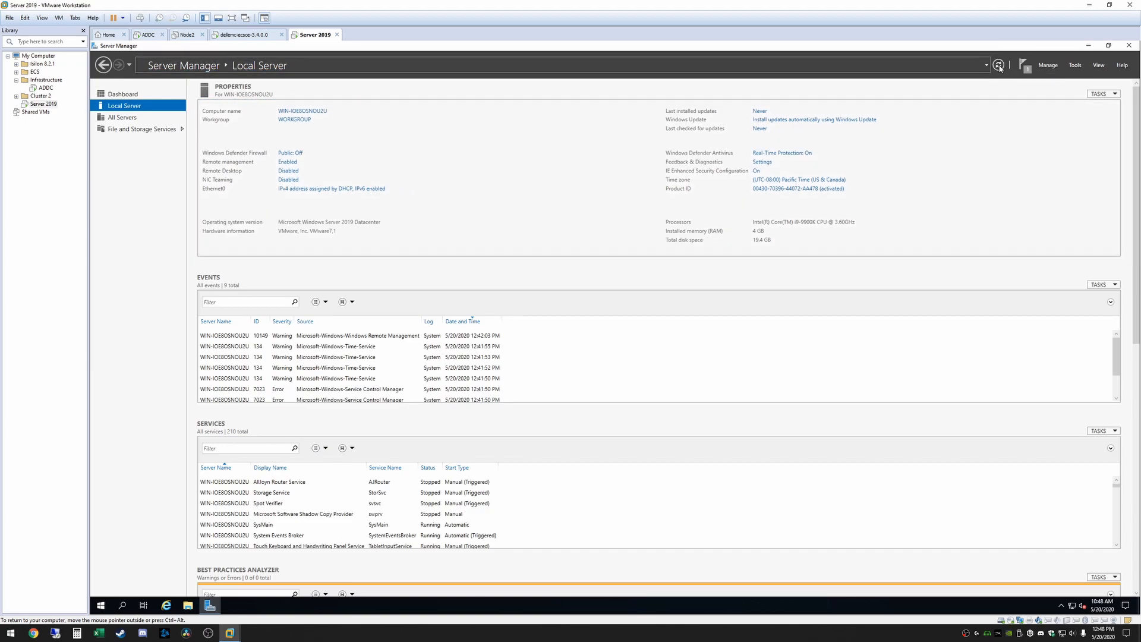
pyautogui.click(999, 66)
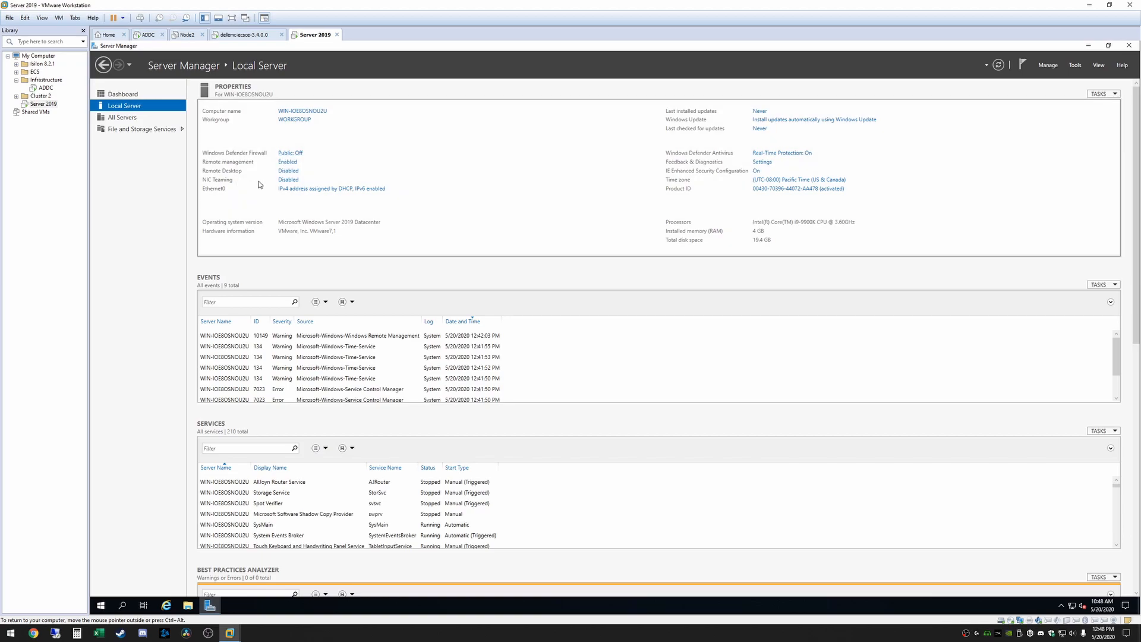
# Enable Remote Desktop by allowing remote connections to this computer, keeping the Network Level Authentication requirement
pyautogui.click(291, 171)
pyautogui.click(225, 294)
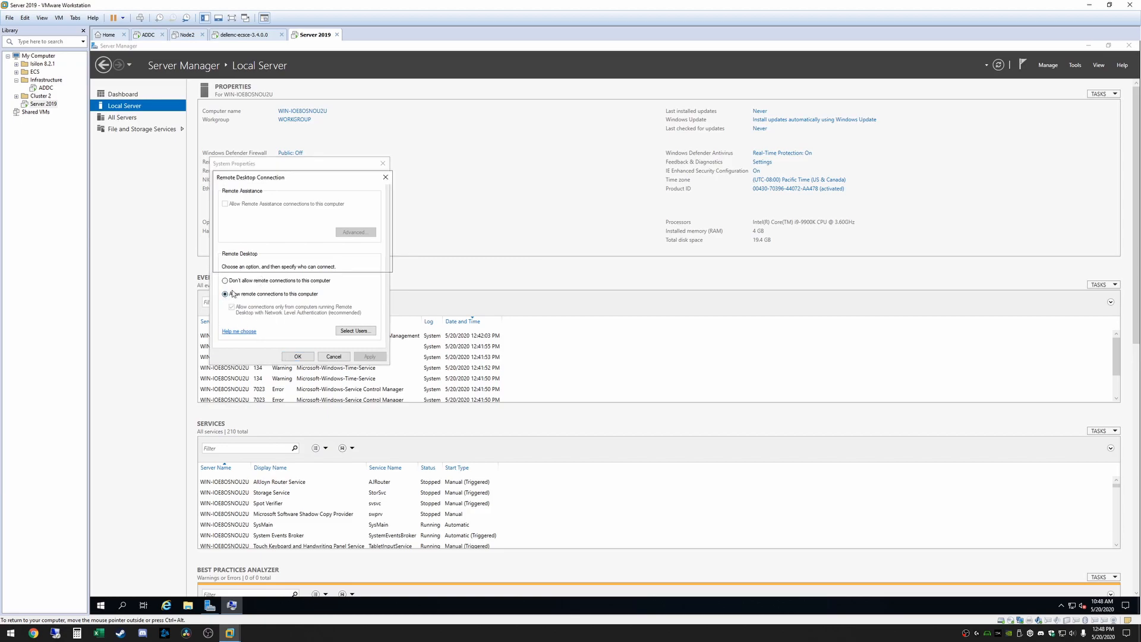
pyautogui.click(310, 262)
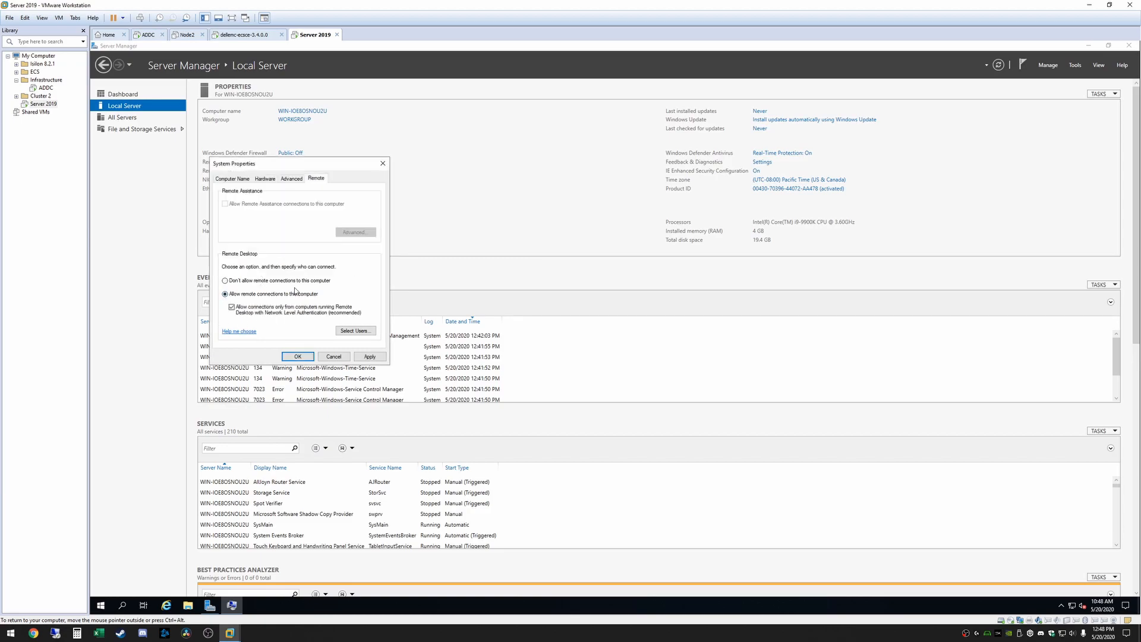
pyautogui.click(370, 356)
pyautogui.click(298, 357)
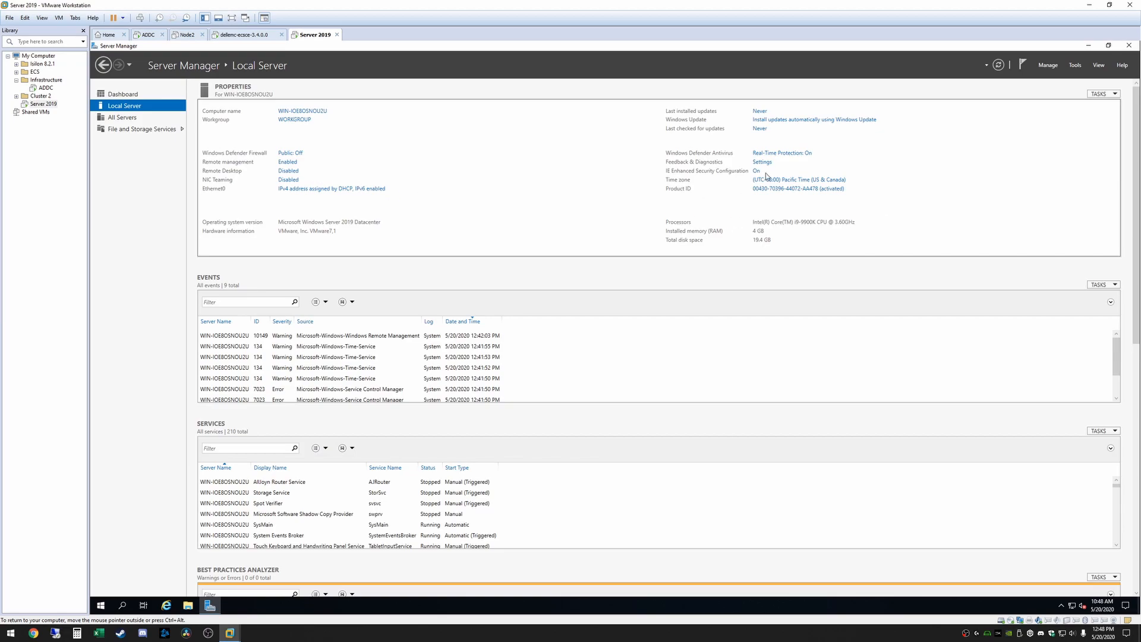
# Turn off real-time protection, cloud-delivered protection and automatic sample submission for Windows Defender Antivirus, and close Windows Security
pyautogui.click(779, 153)
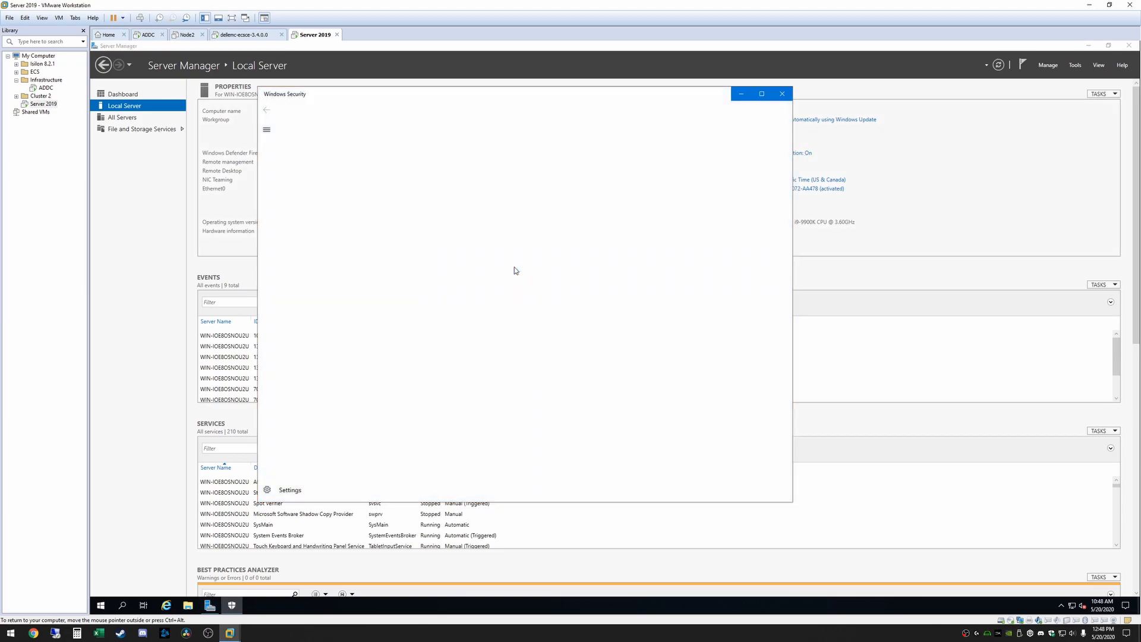
pyautogui.click(427, 230)
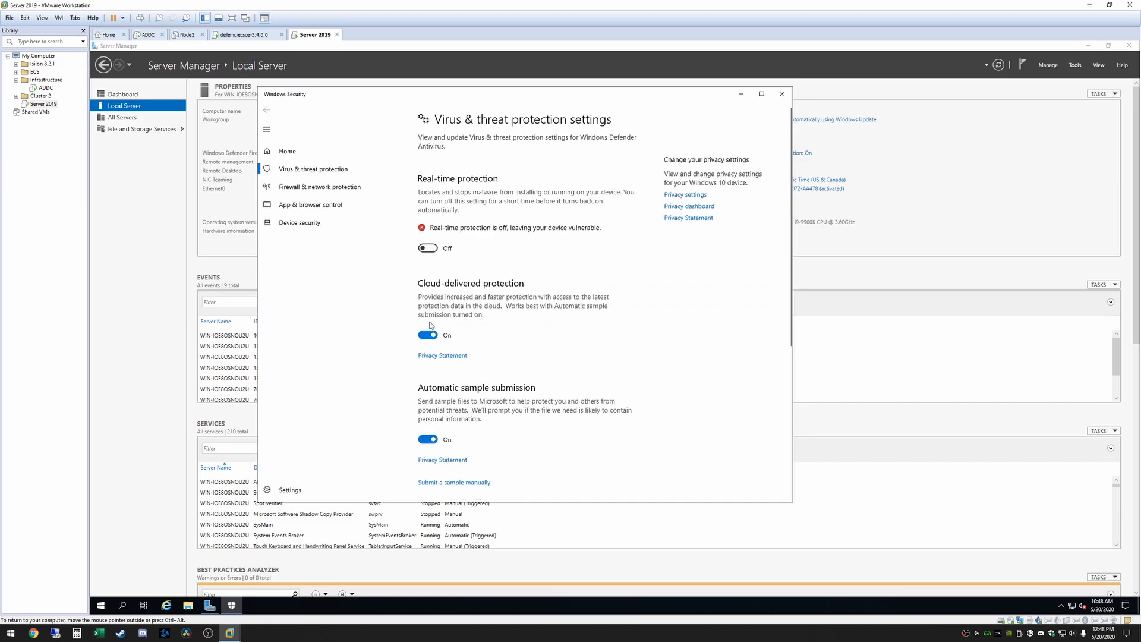
pyautogui.click(428, 335)
pyautogui.click(427, 457)
pyautogui.scroll(-1, 586, 302)
pyautogui.scroll(-4, 586, 302)
pyautogui.scroll(5, 559, 303)
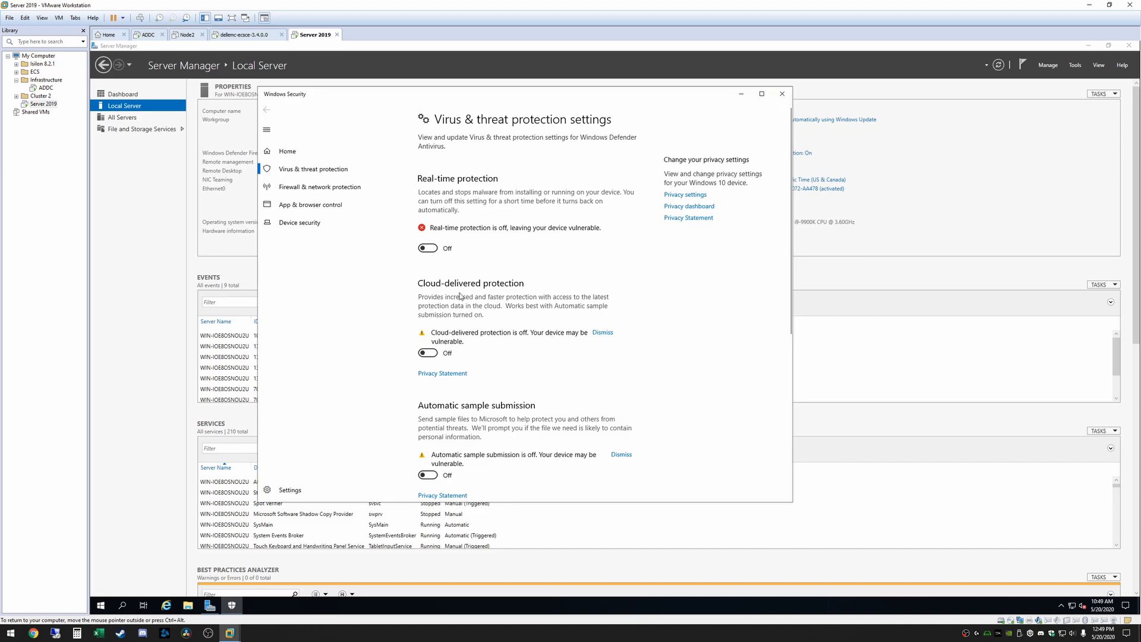
pyautogui.click(783, 94)
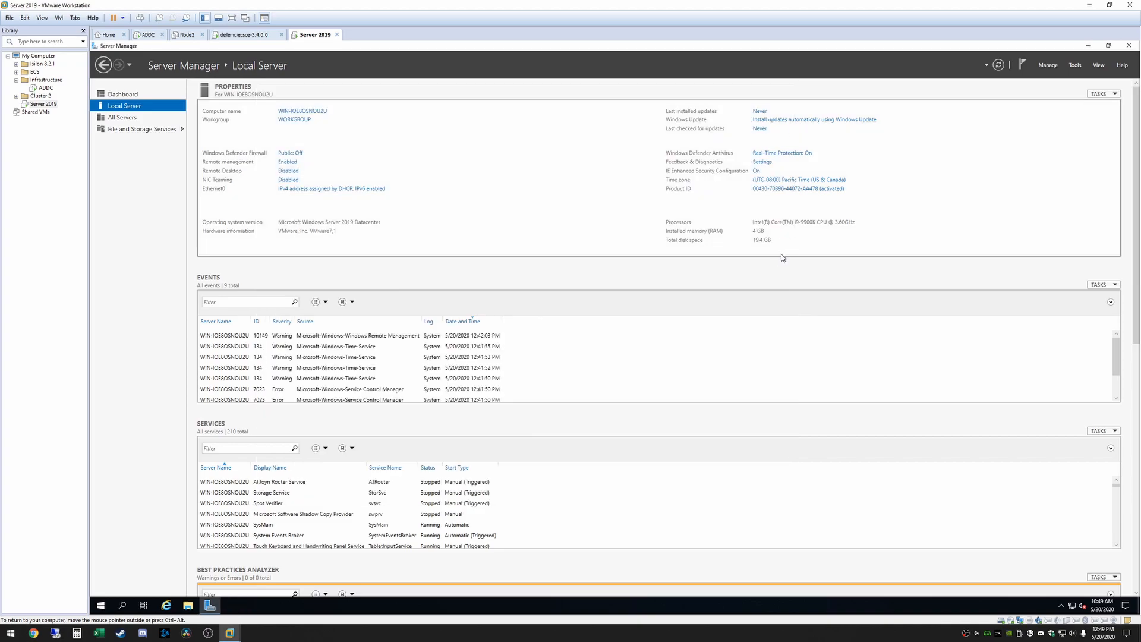
# Turn off IE Enhanced Security Configuration for administrators and users, and check the server's date and time zone settings
pyautogui.click(757, 171)
pyautogui.click(558, 311)
pyautogui.click(558, 364)
pyautogui.click(650, 409)
pyautogui.click(774, 180)
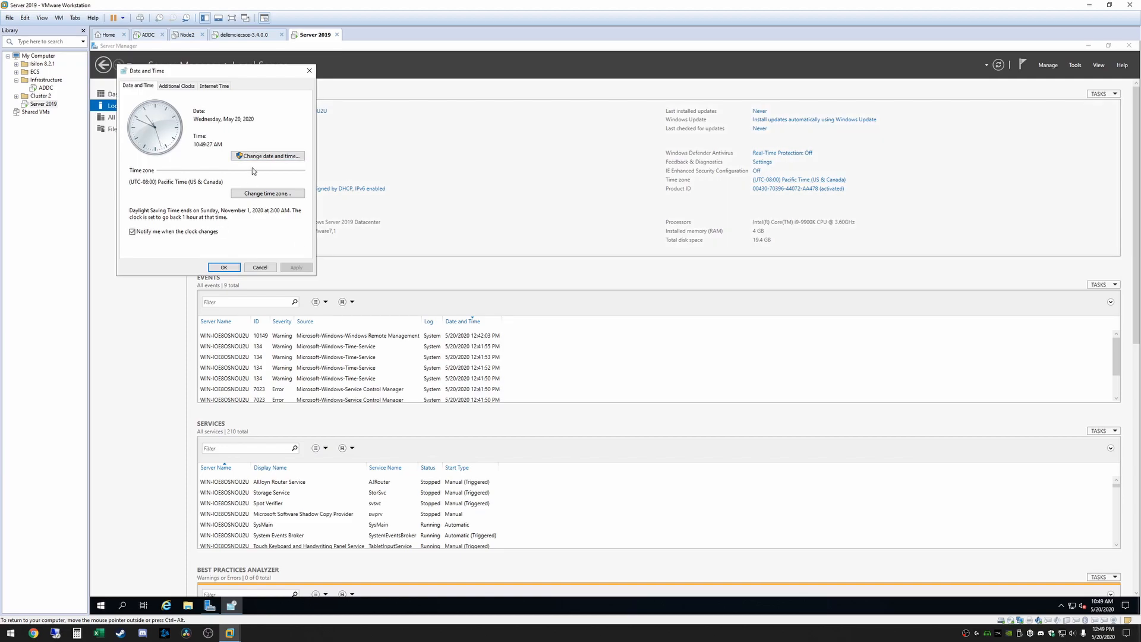
pyautogui.click(309, 71)
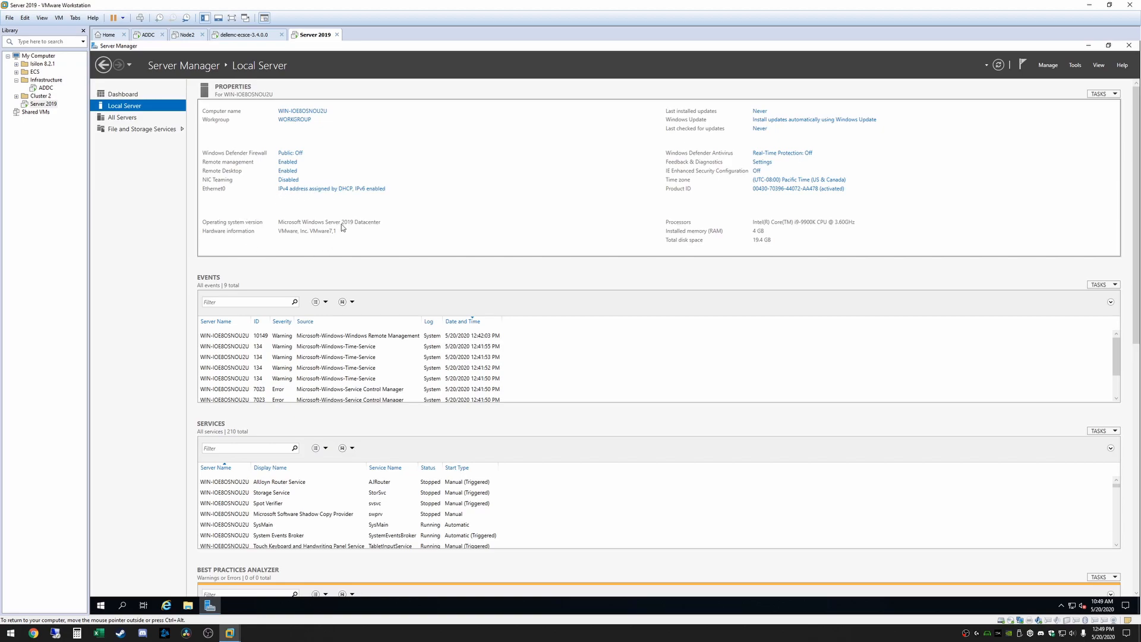
# Open the Internet Protocol Version 4 (TCP/IPv4) properties of the Ethernet0 adapter and choose to use a manually specified IP address
pyautogui.click(289, 190)
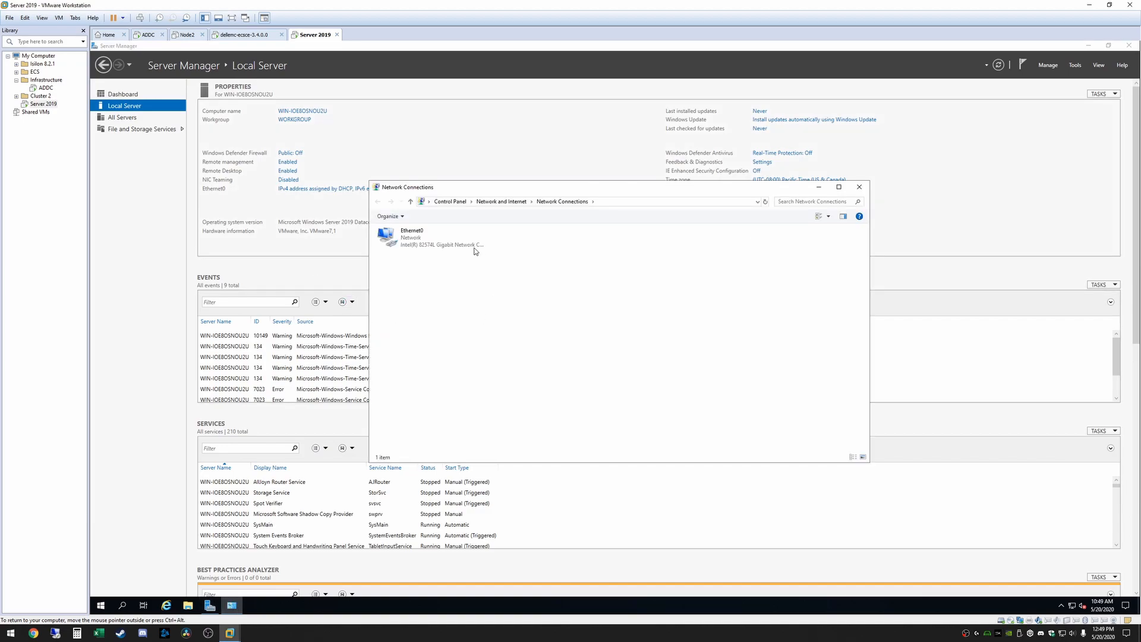
pyautogui.click(443, 234)
pyautogui.rightClick(418, 240)
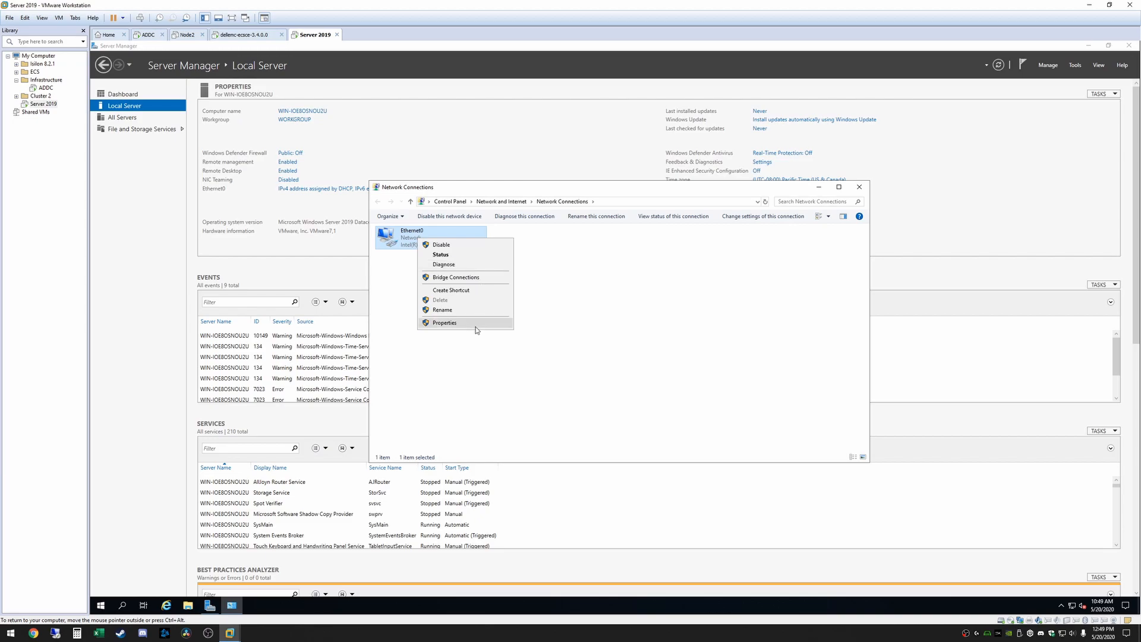
pyautogui.click(476, 327)
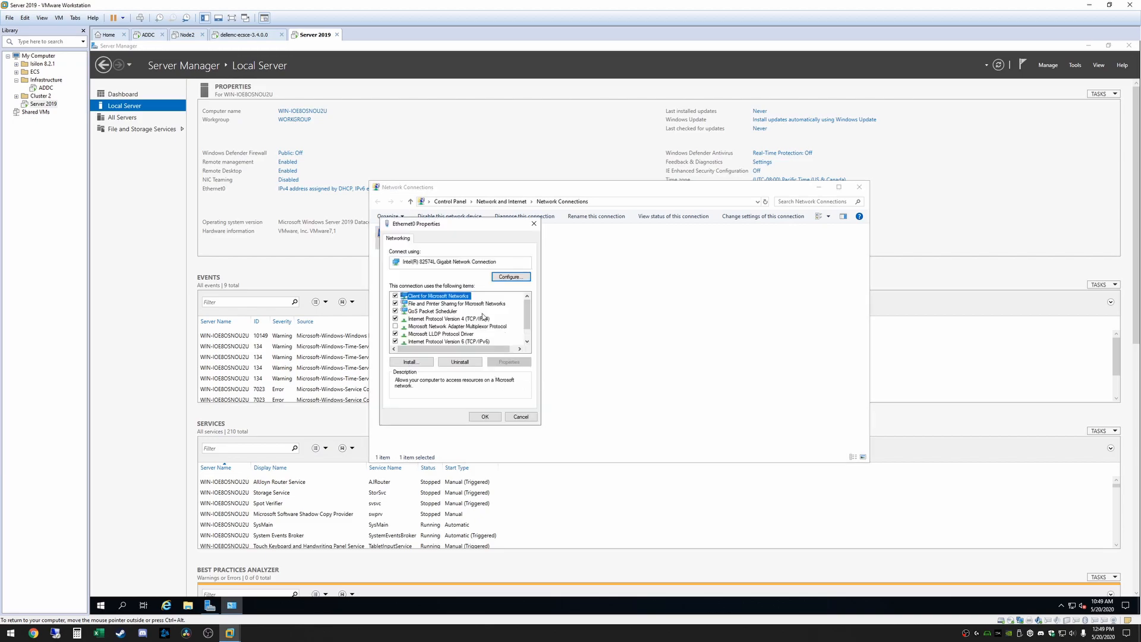
pyautogui.click(457, 319)
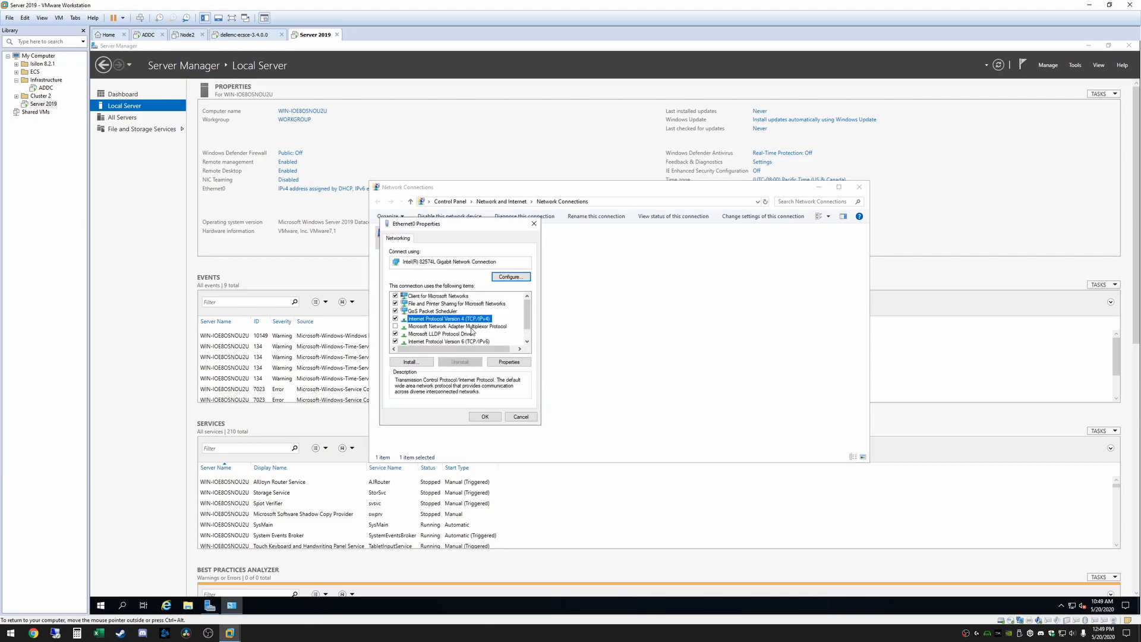
pyautogui.click(515, 362)
pyautogui.click(437, 323)
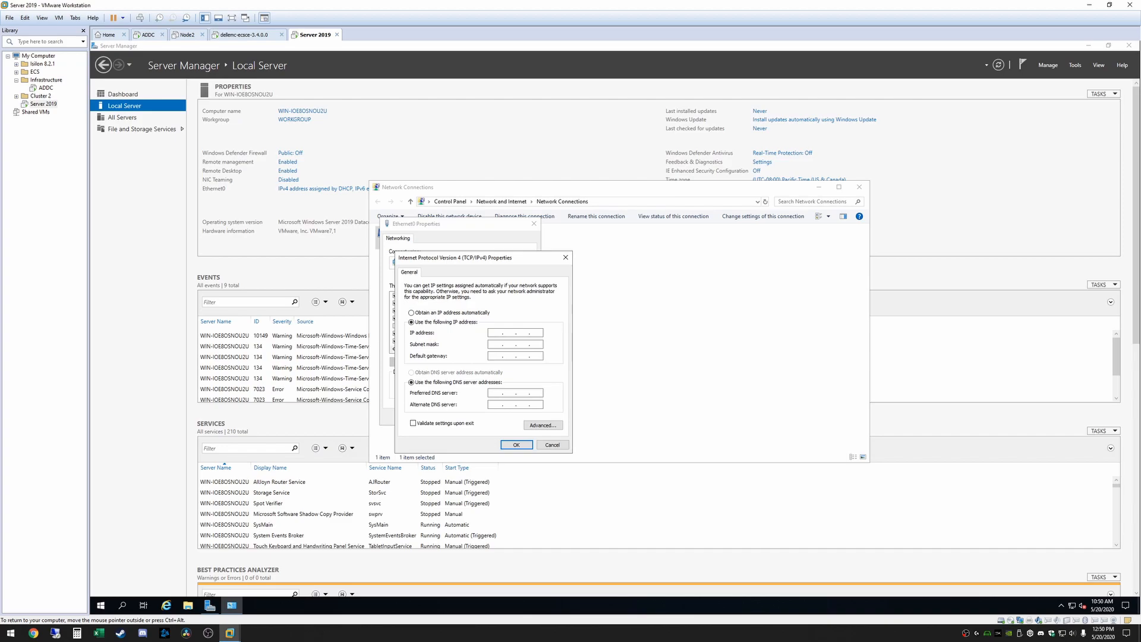
# Set the IP address to 192.168.10.21, subnet mask to 255.255.255.0 and default gateway to 192.168.10.2, and close the adapter properties
pyautogui.click(498, 333)
pyautogui.write('192 . 168 . 10 . 21')
pyautogui.press('Tab')
pyautogui.press('Tab')
pyautogui.write('192168')
pyautogui.click(516, 445)
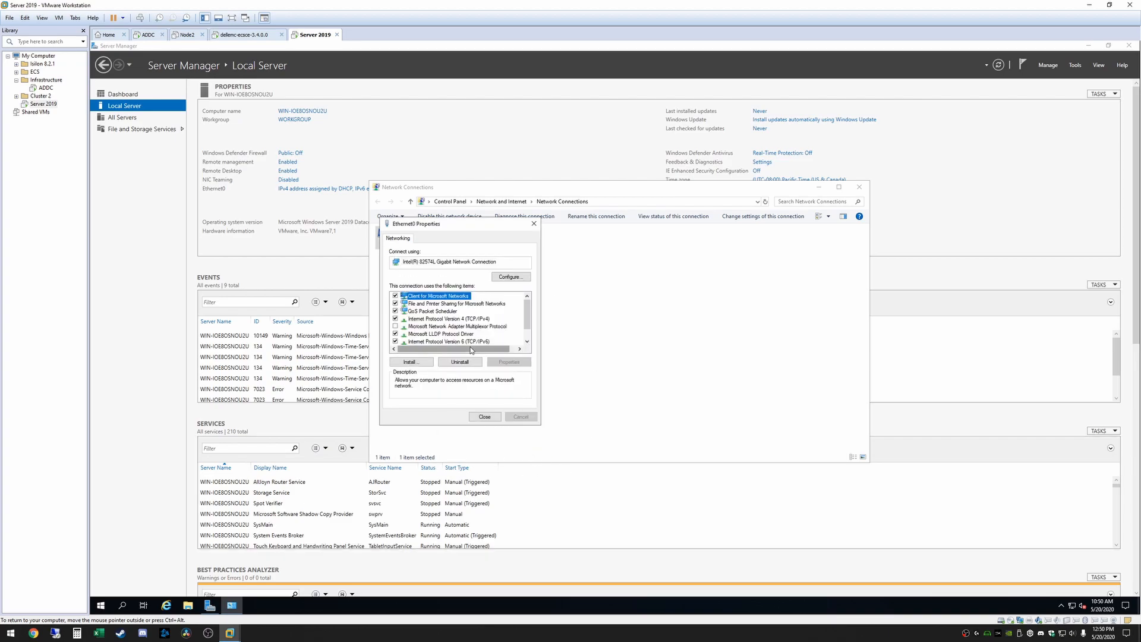
pyautogui.click(485, 416)
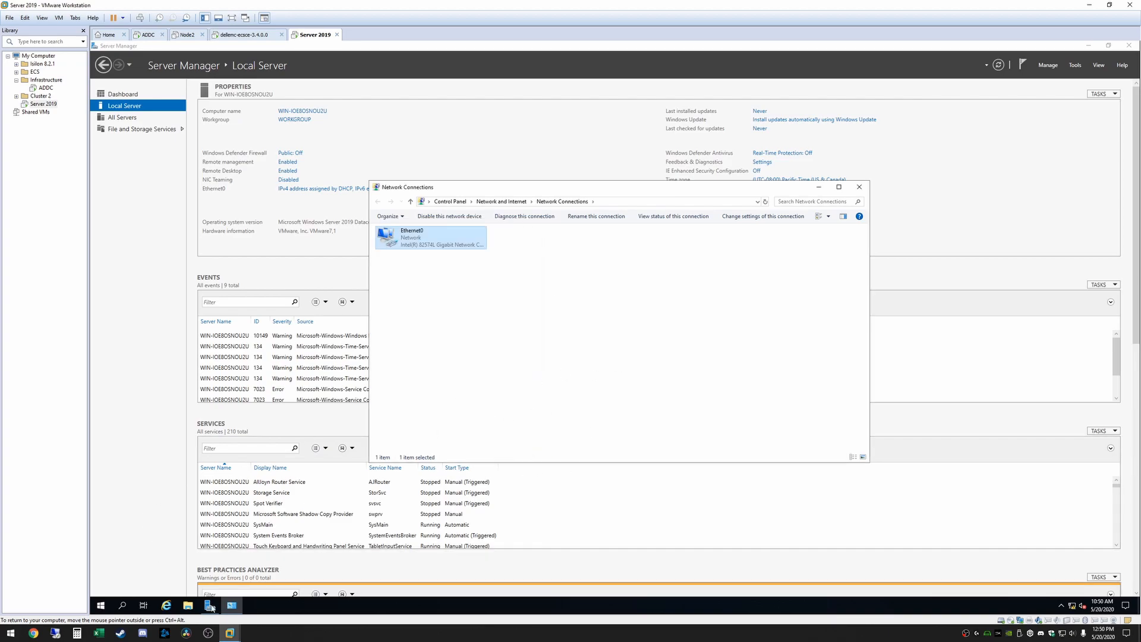
# Open Windows PowerShell in the guest and check the adapter's IP configuration with ipconfig
pyautogui.click(102, 605)
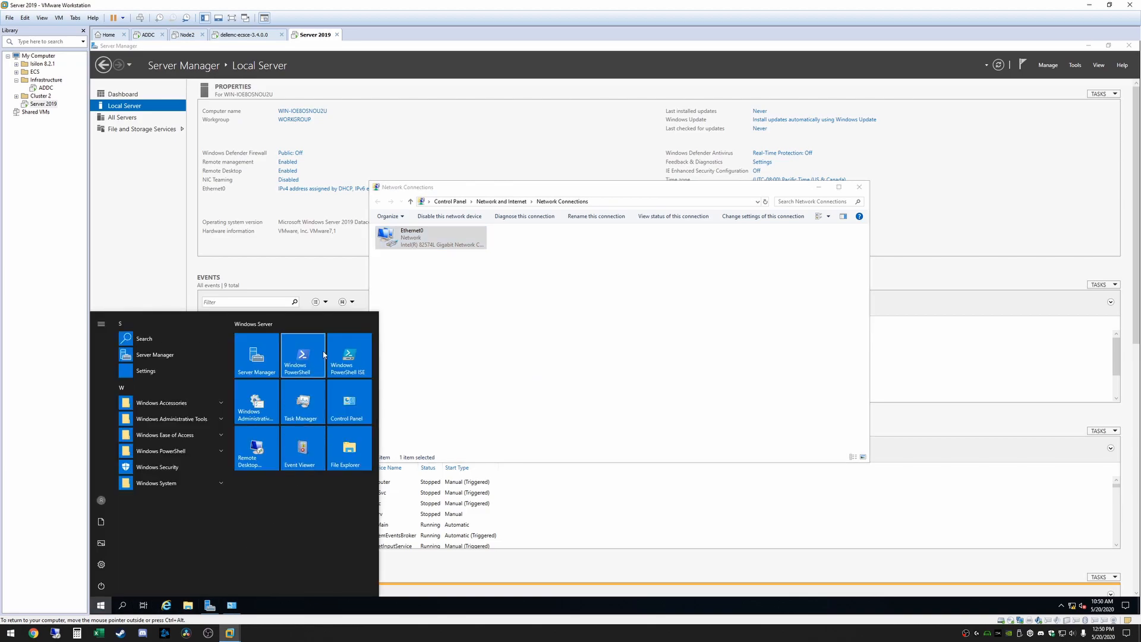
pyautogui.click(325, 355)
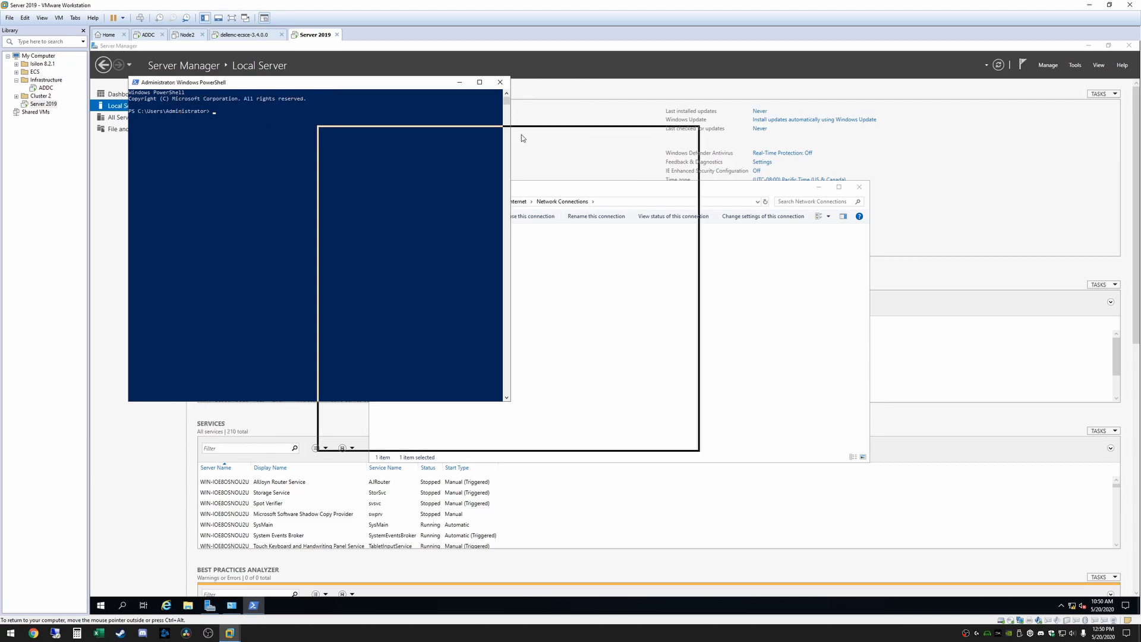
pyautogui.moveTo(522, 134); pyautogui.dragTo(518, 138)
pyautogui.write('ipconfig')
pyautogui.press('Return')
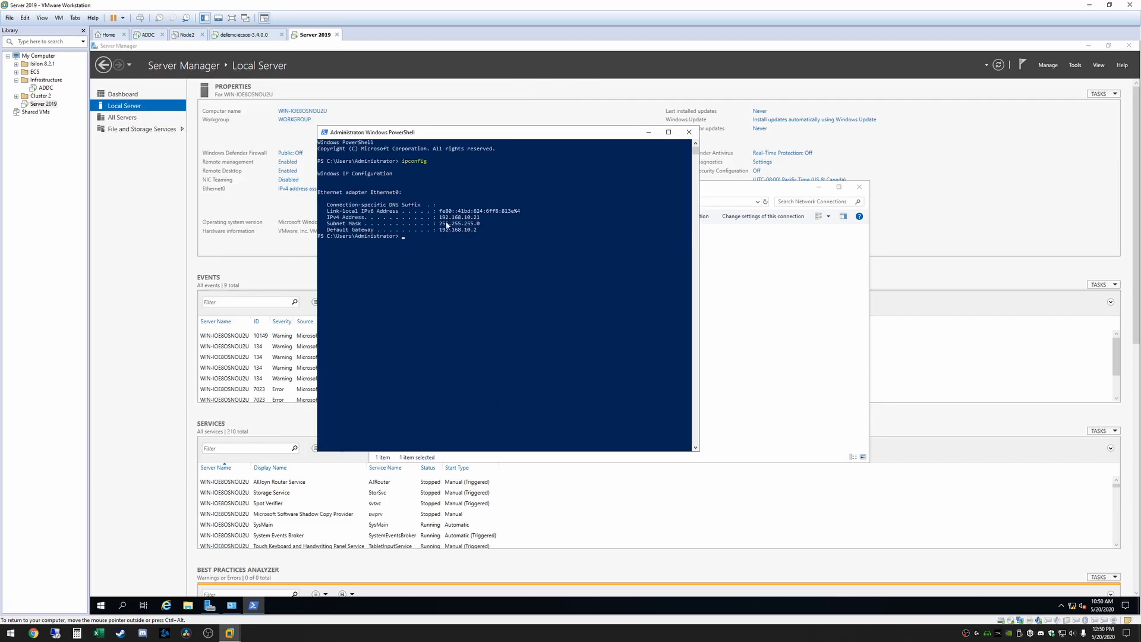
# Ping the gateway 192.168.10.2 to test connectivity, and close the Network Connections and PowerShell windows
pyautogui.write('ping 192.168.10.2')
pyautogui.press('Return')
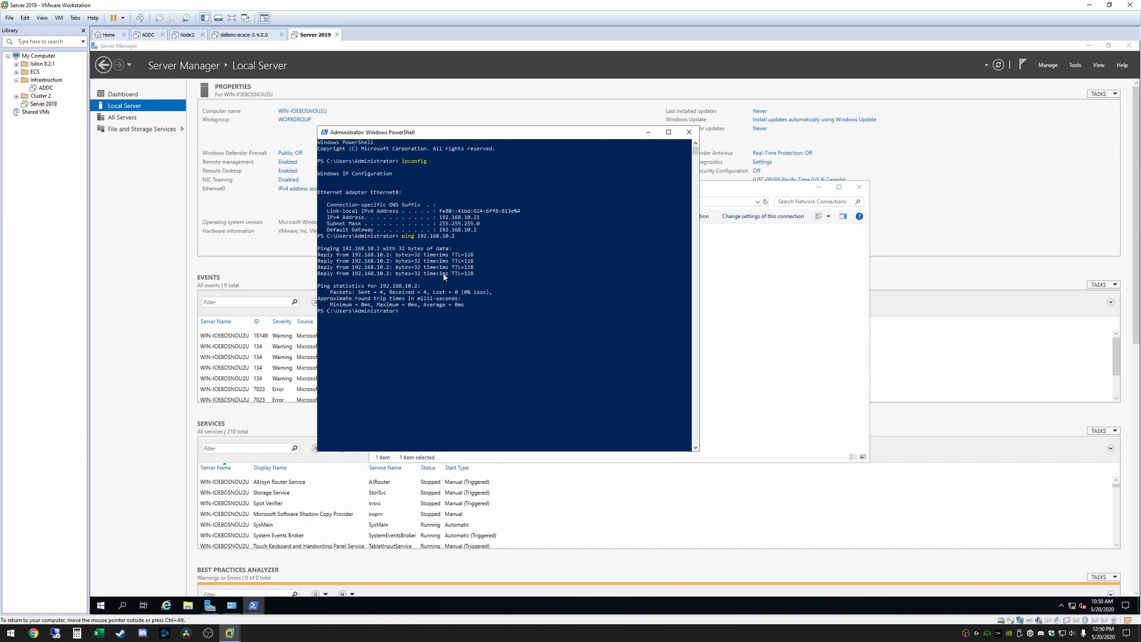
pyautogui.click(712, 185)
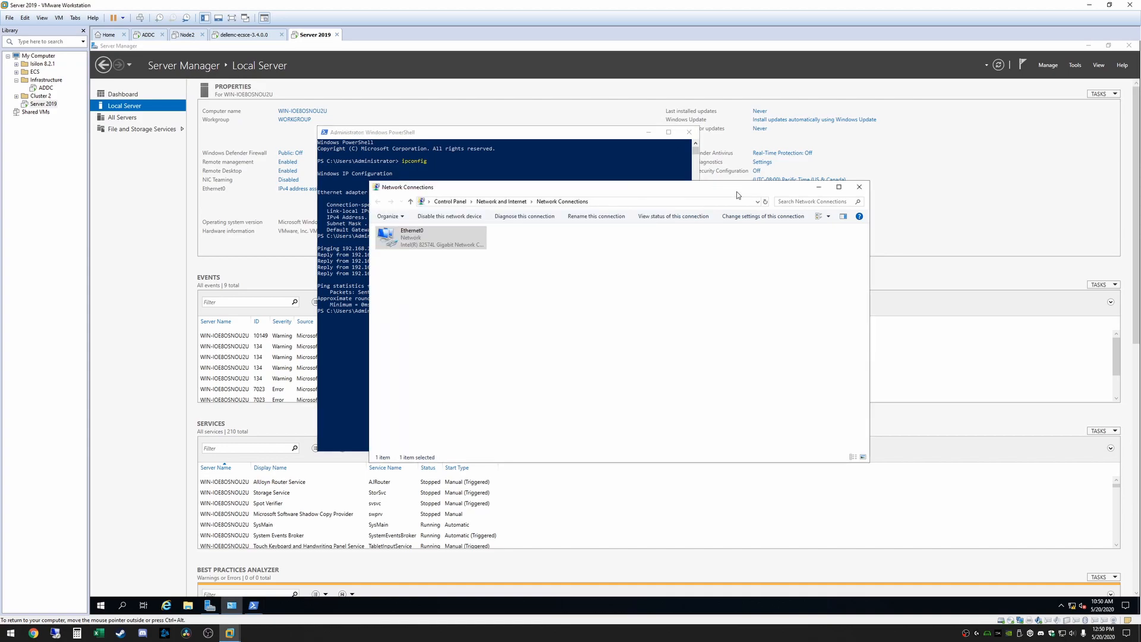
pyautogui.click(859, 186)
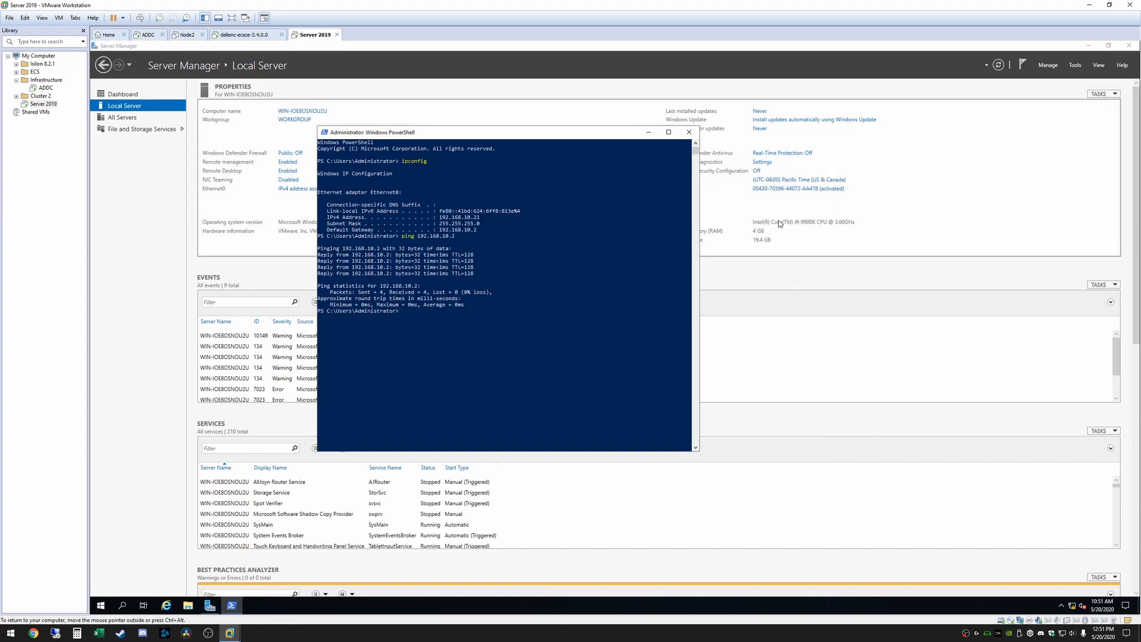
pyautogui.click(689, 133)
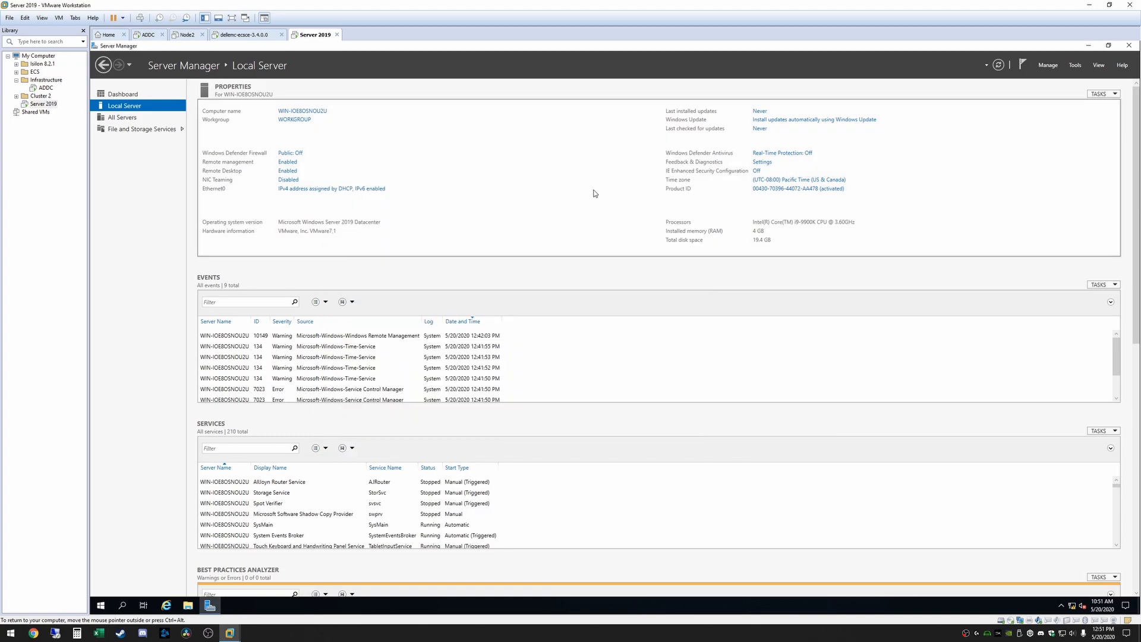